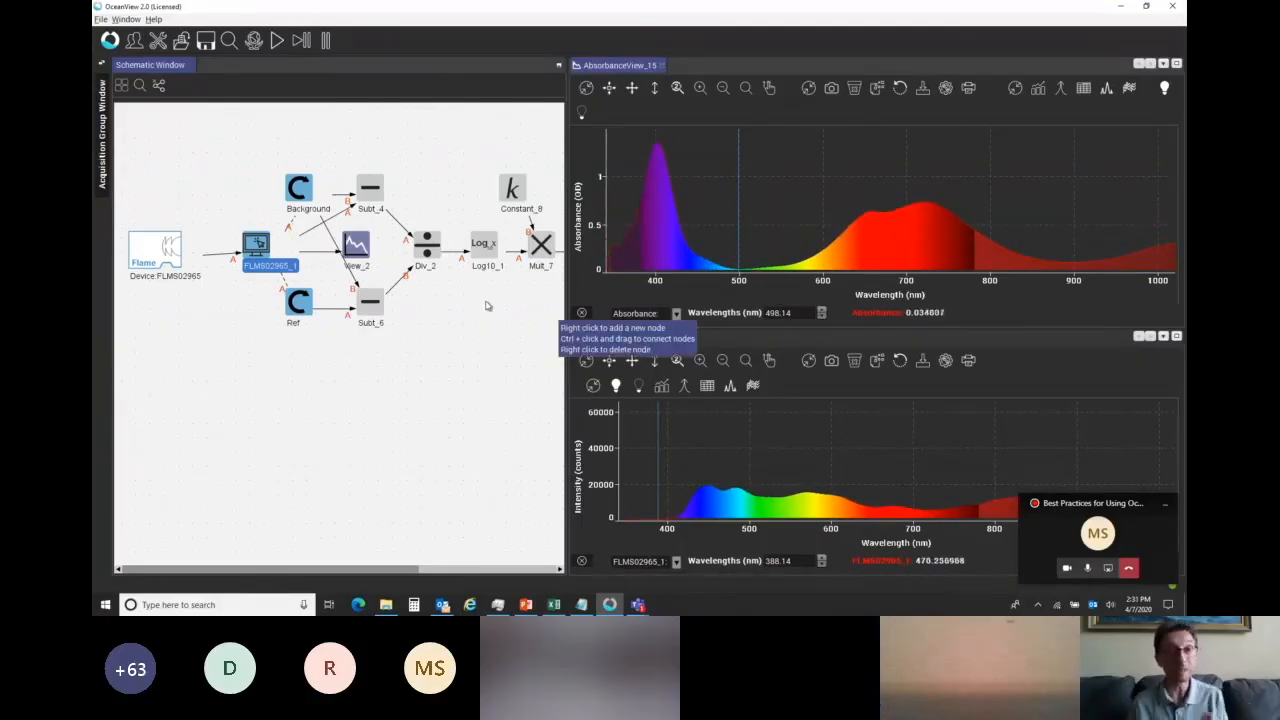
Add a Subrange node to the schematic in the empty area below the Mult_7 node.
drag(393, 570, 555, 551)
drag(400, 569, 319, 563)
drag(450, 569, 532, 569)
click(330, 258)
right_click(331, 302)
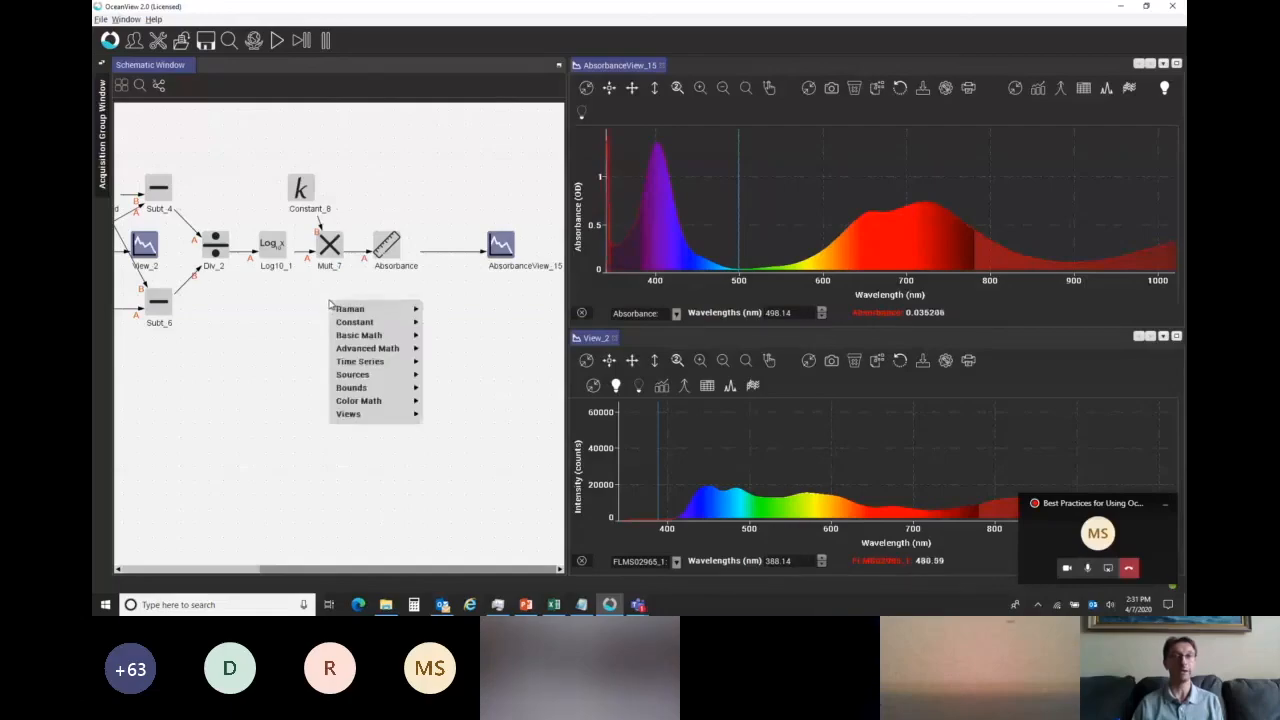
mouse_move(349, 340)
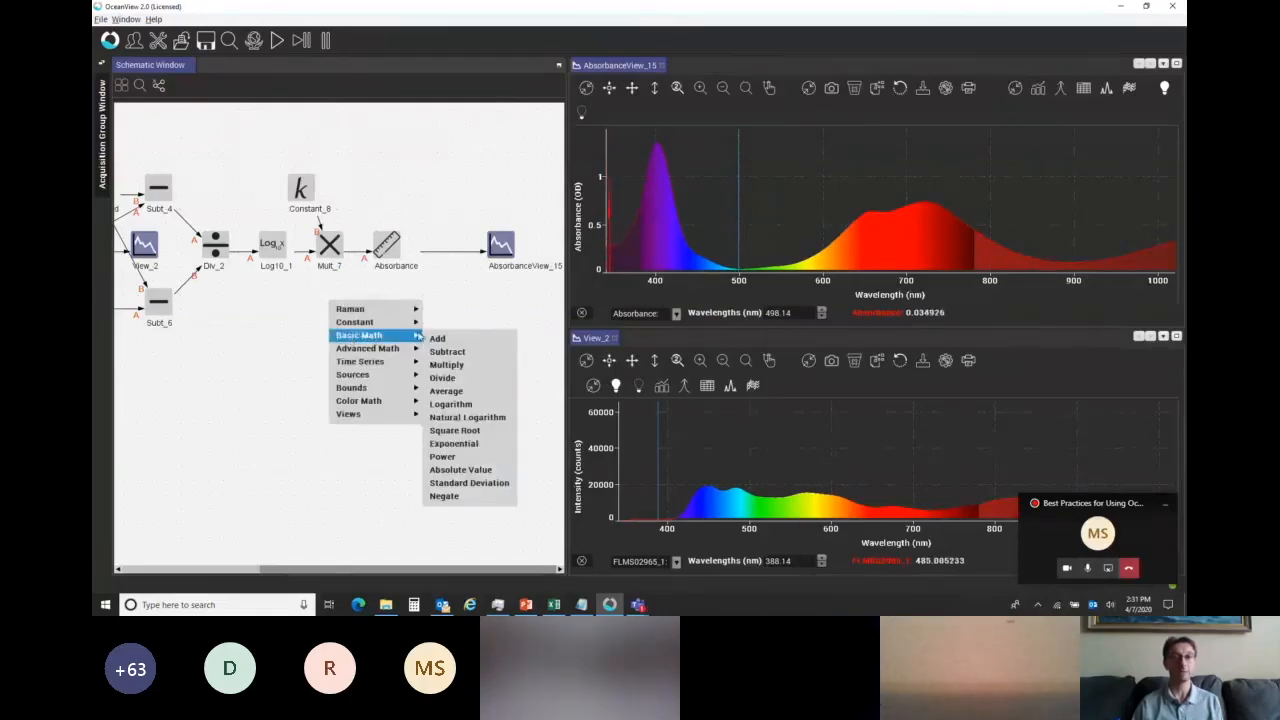
click(1067, 569)
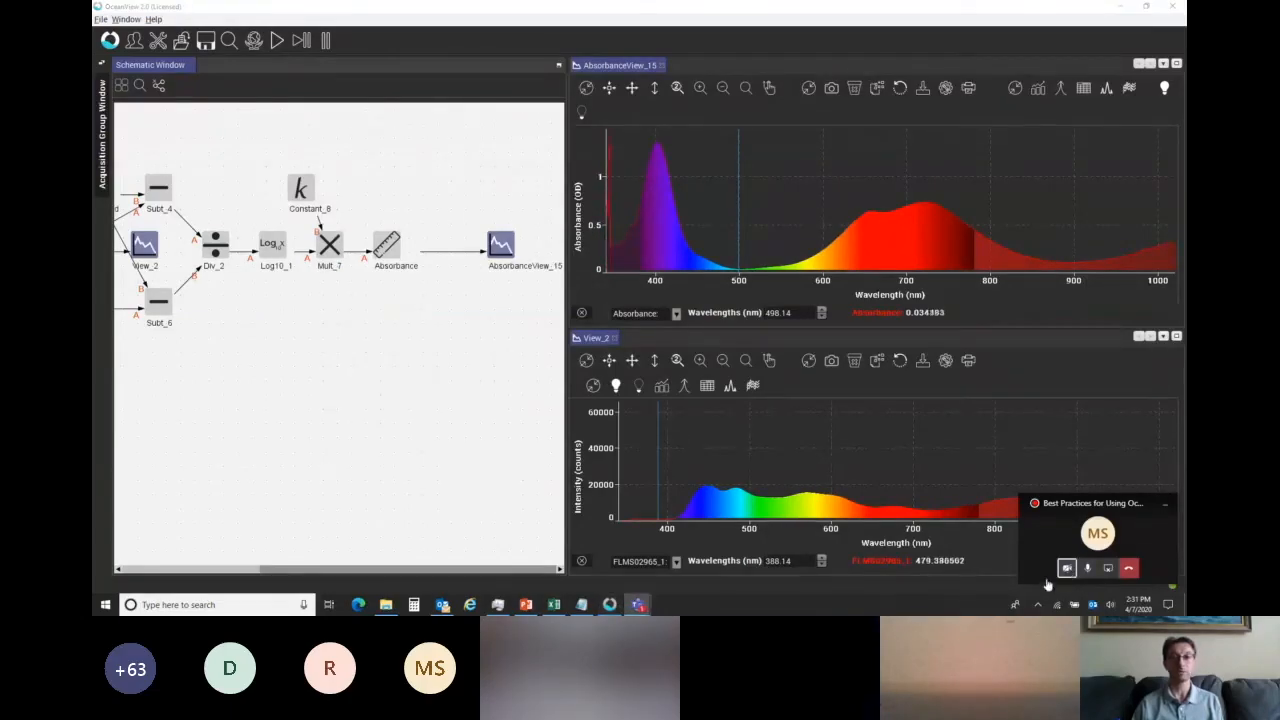
right_click(318, 310)
mouse_move(360, 356)
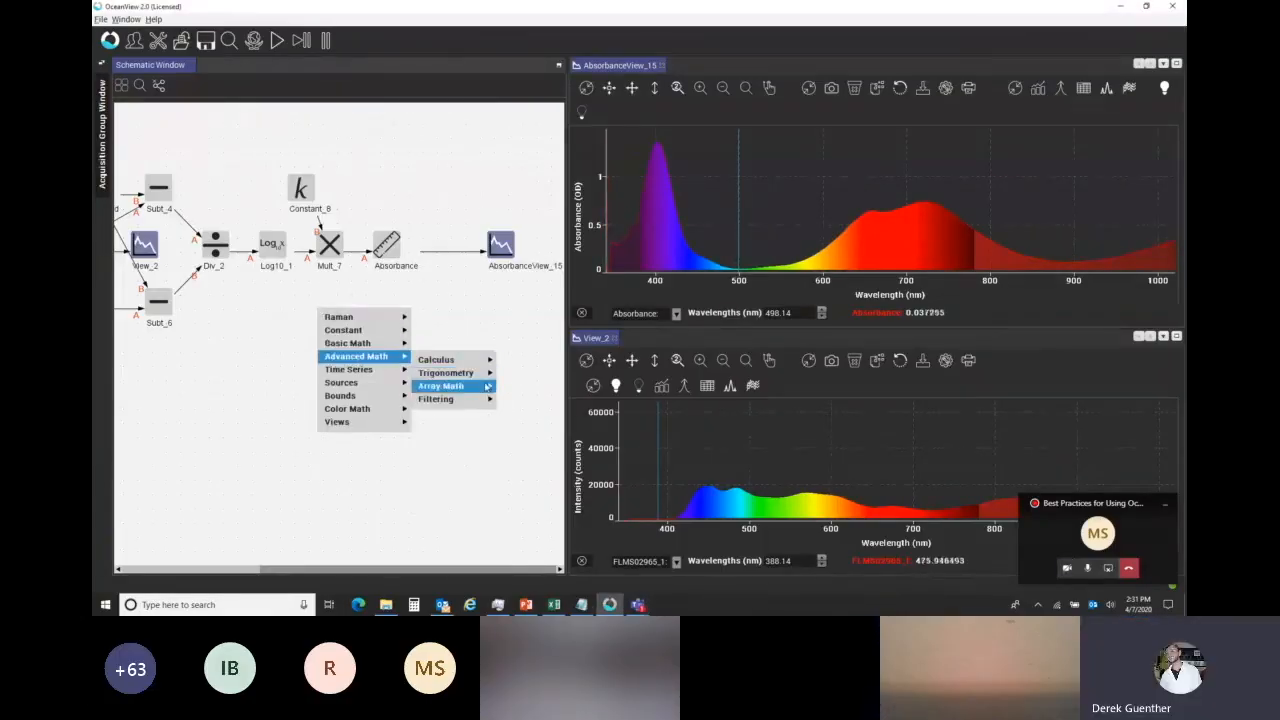
mouse_move(487, 387)
click(387, 371)
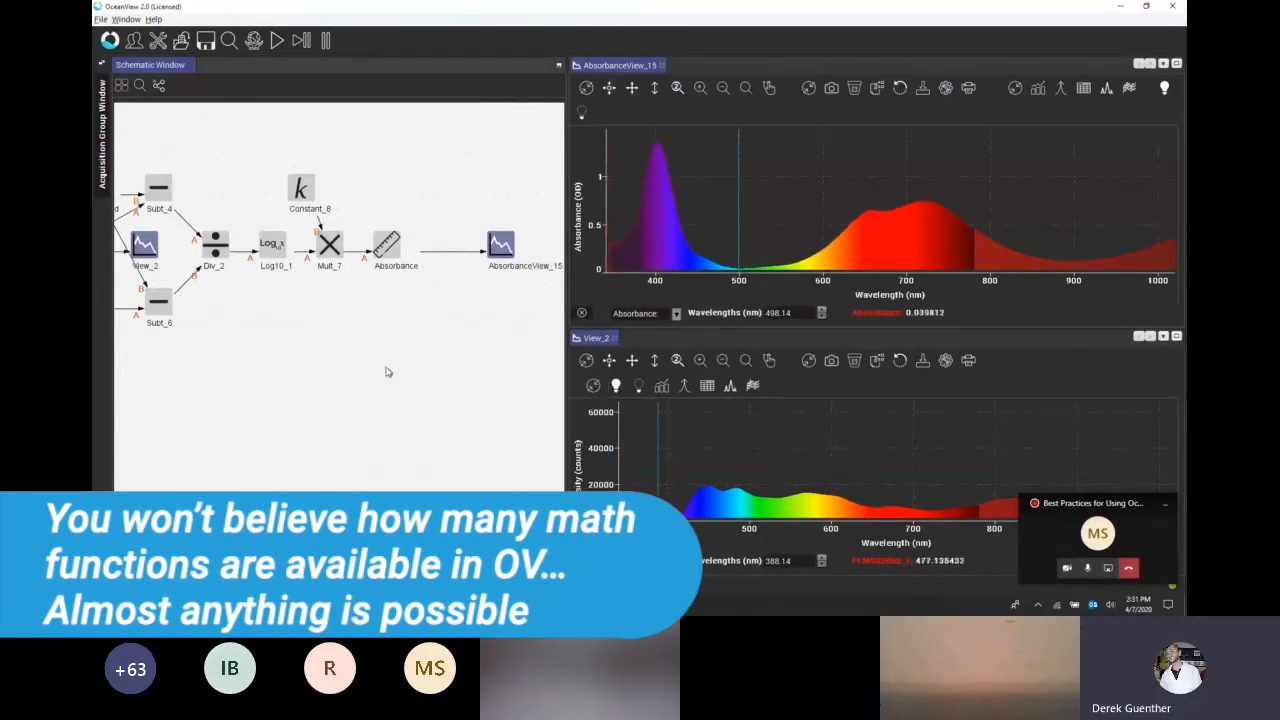
drag(336, 328, 322, 321)
Inspect the parameters of the Mult_7 and Absorbance nodes without changing them.
double_click(331, 251)
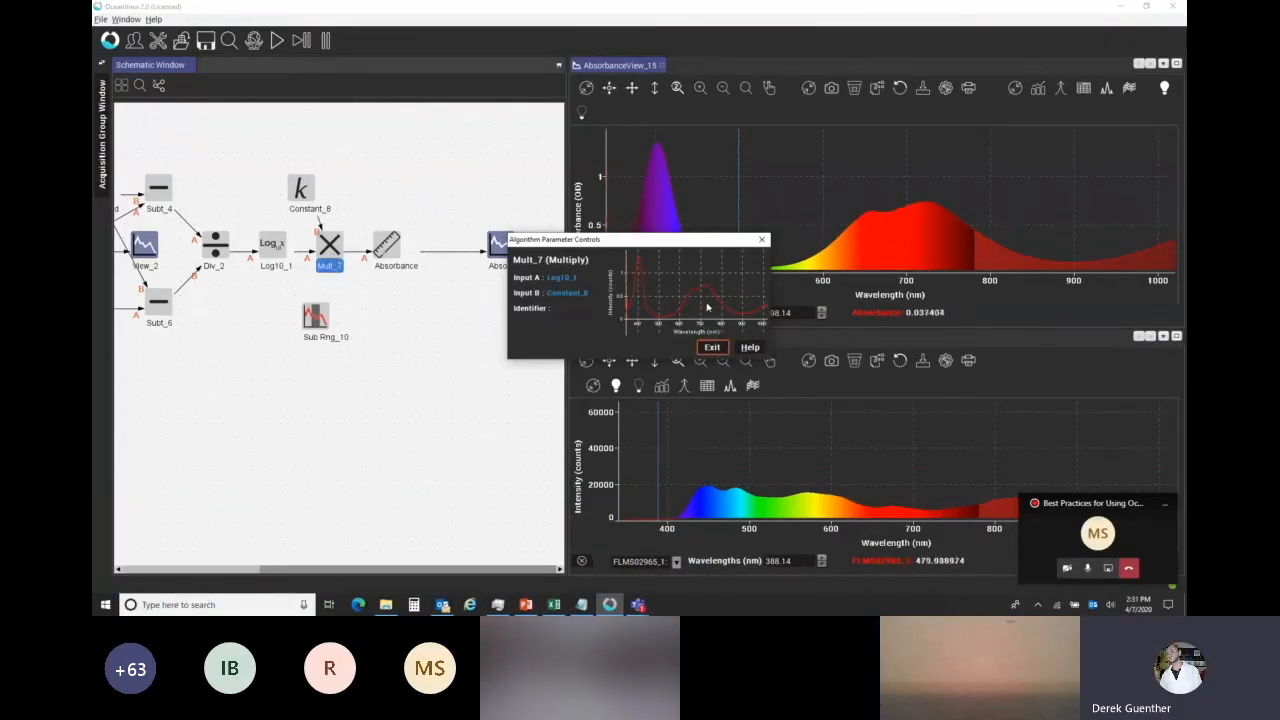
click(712, 347)
double_click(381, 257)
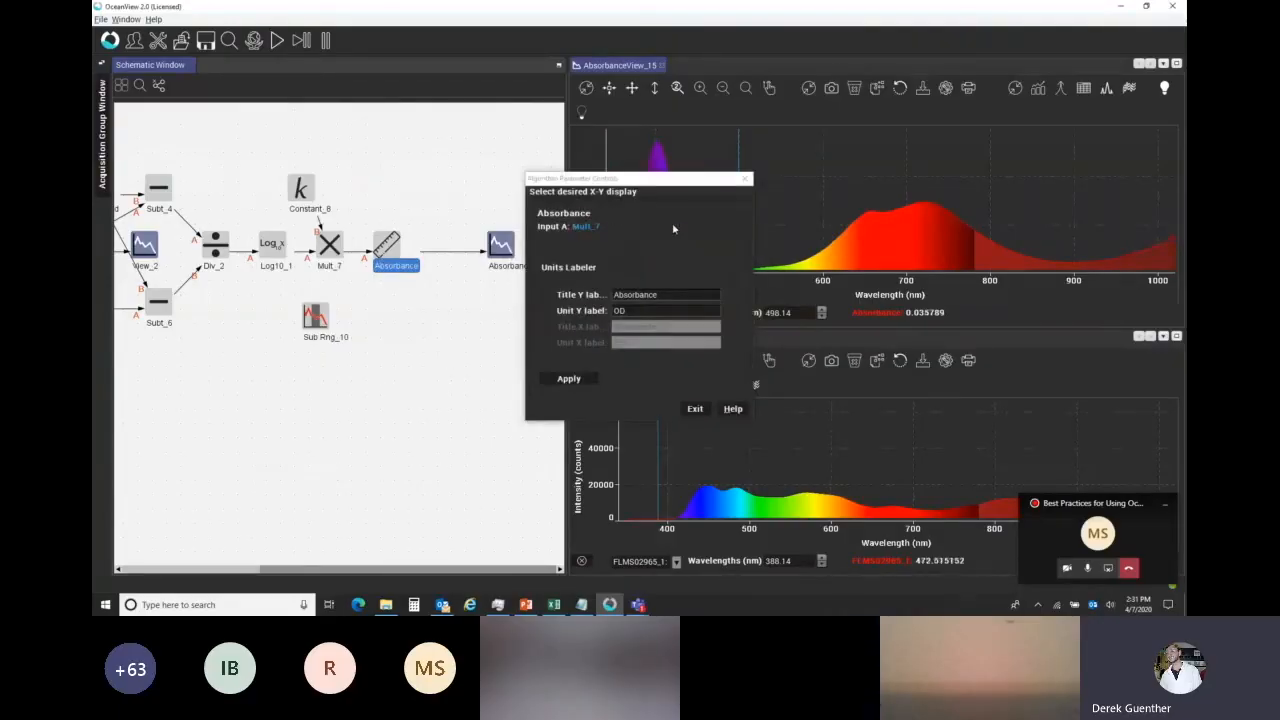
click(695, 408)
click(501, 246)
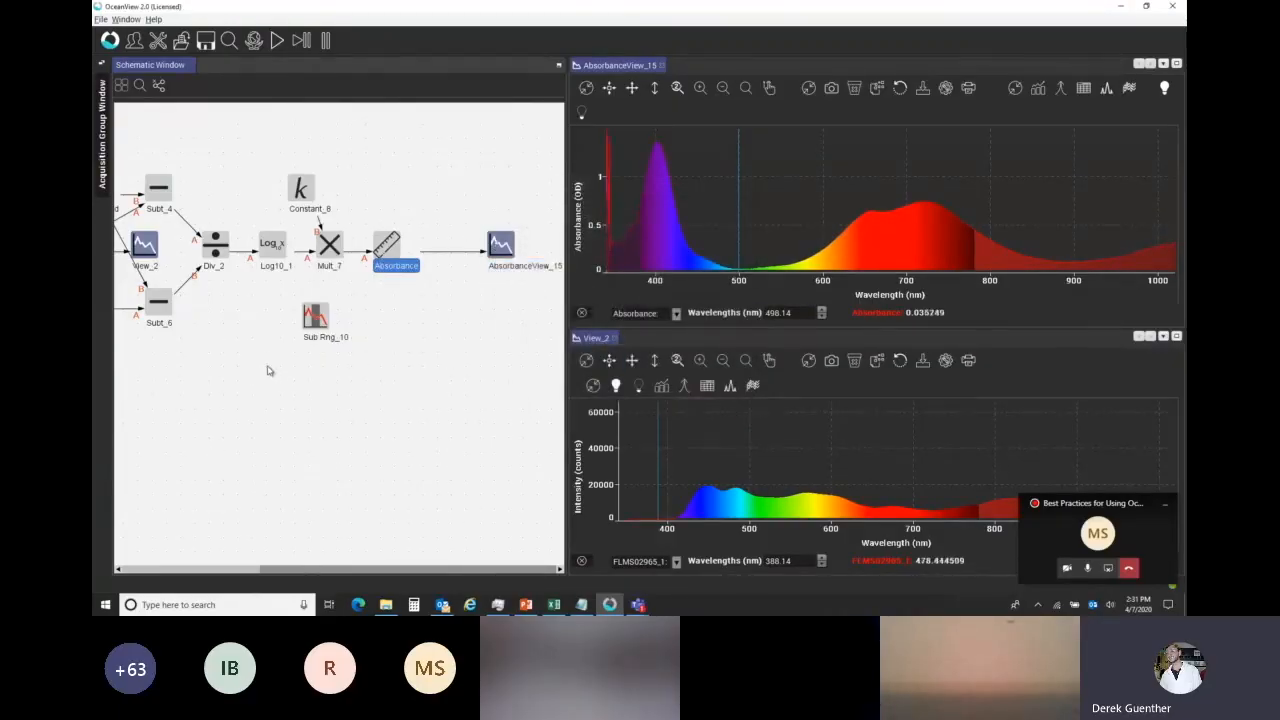
Position the Subrange node below Mult_7 and connect the Mult_7 output to it.
drag(314, 319, 329, 348)
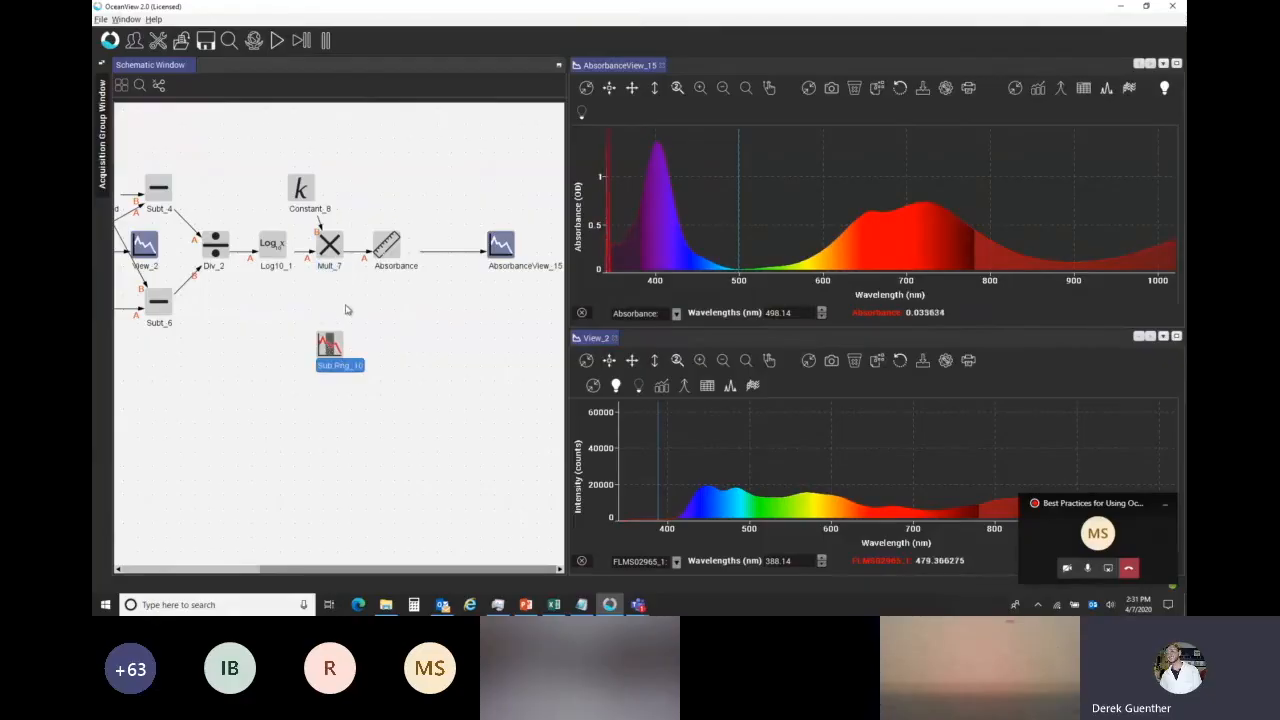
drag(335, 349, 321, 334)
drag(328, 248, 318, 330)
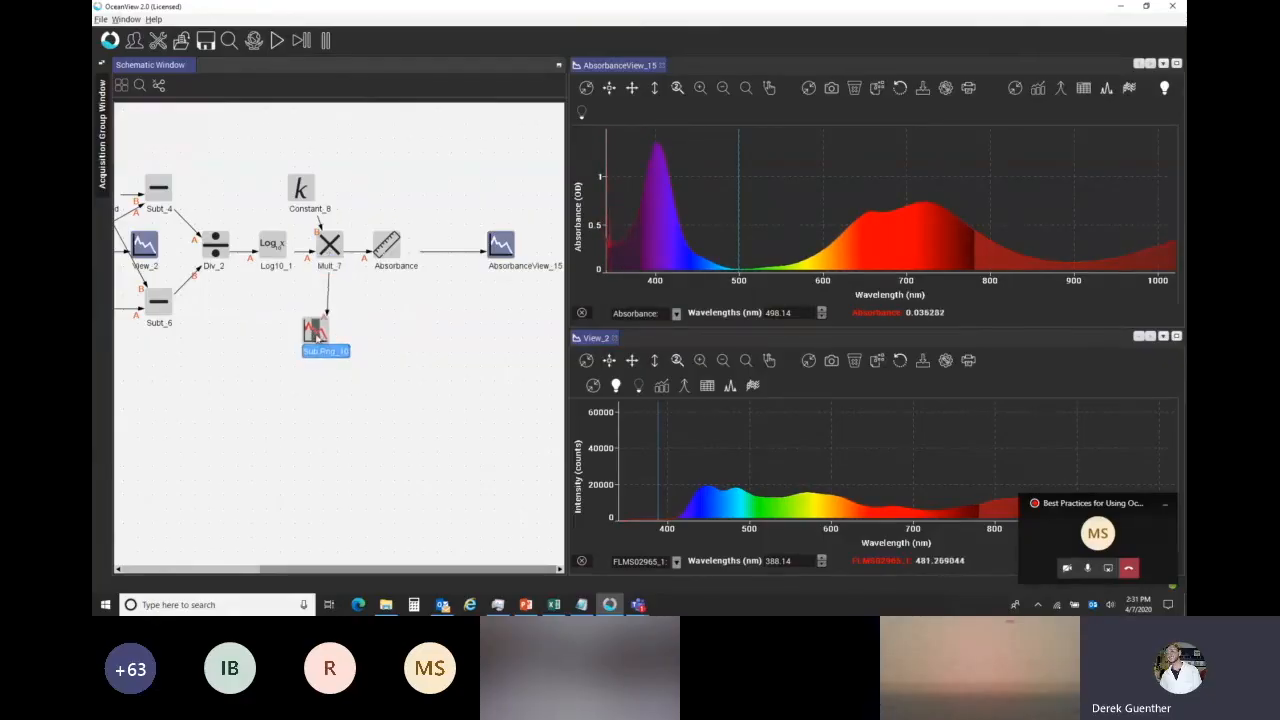
Set the Subrange node's range to start at 500 and end at 503, and apply it.
double_click(318, 331)
text(500)
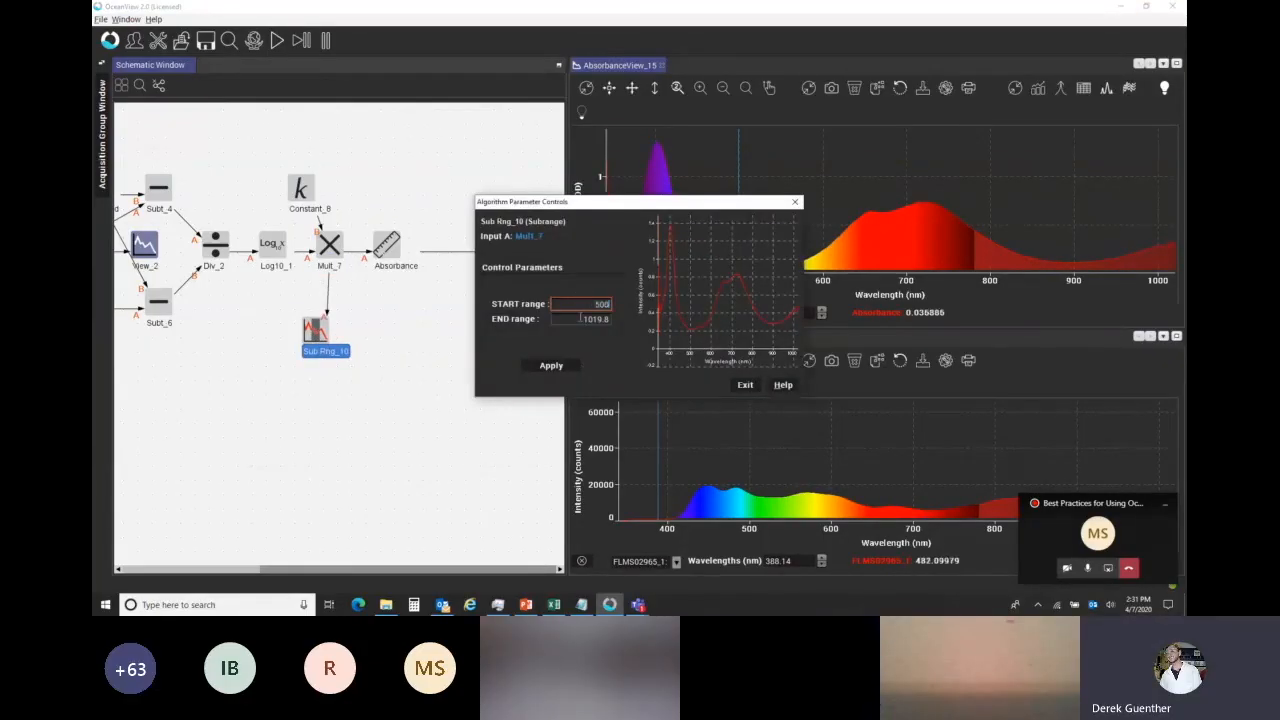
key(Tab)
text(503)
click(551, 365)
click(557, 367)
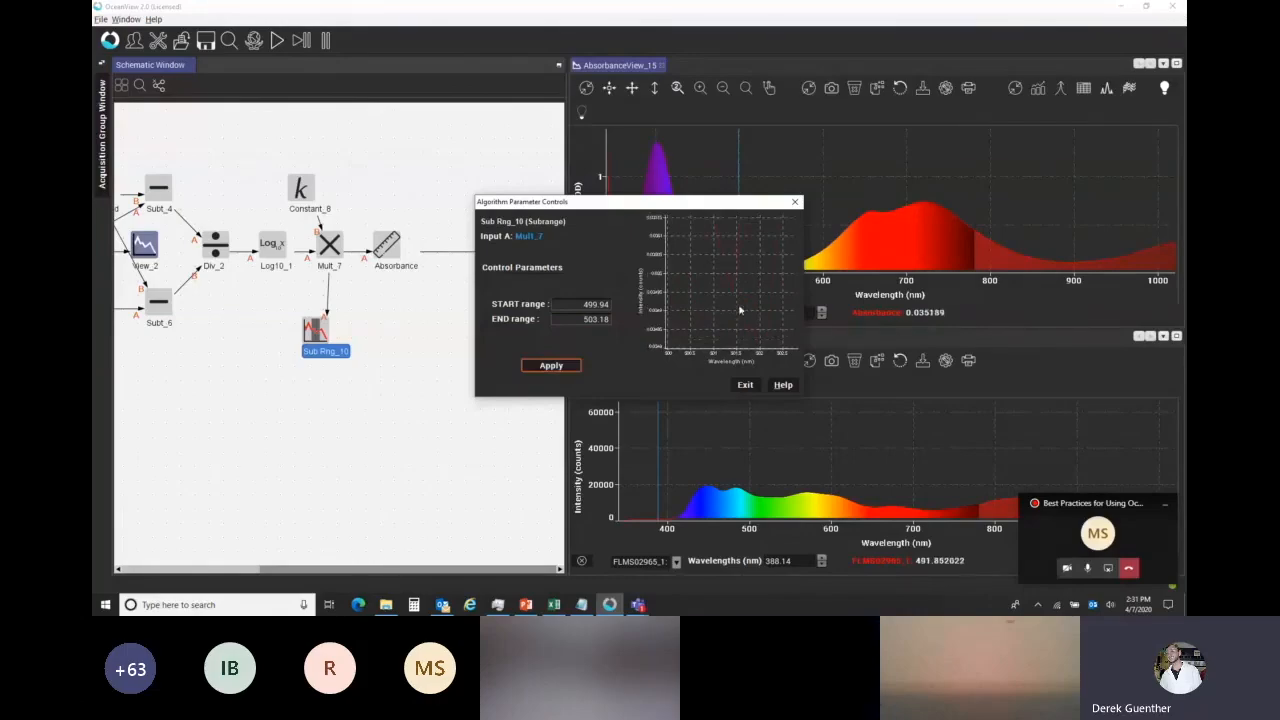
Try reducing the subrange to a single wavelength by setting its end range to 499.94.
drag(584, 319, 617, 317)
key(Return)
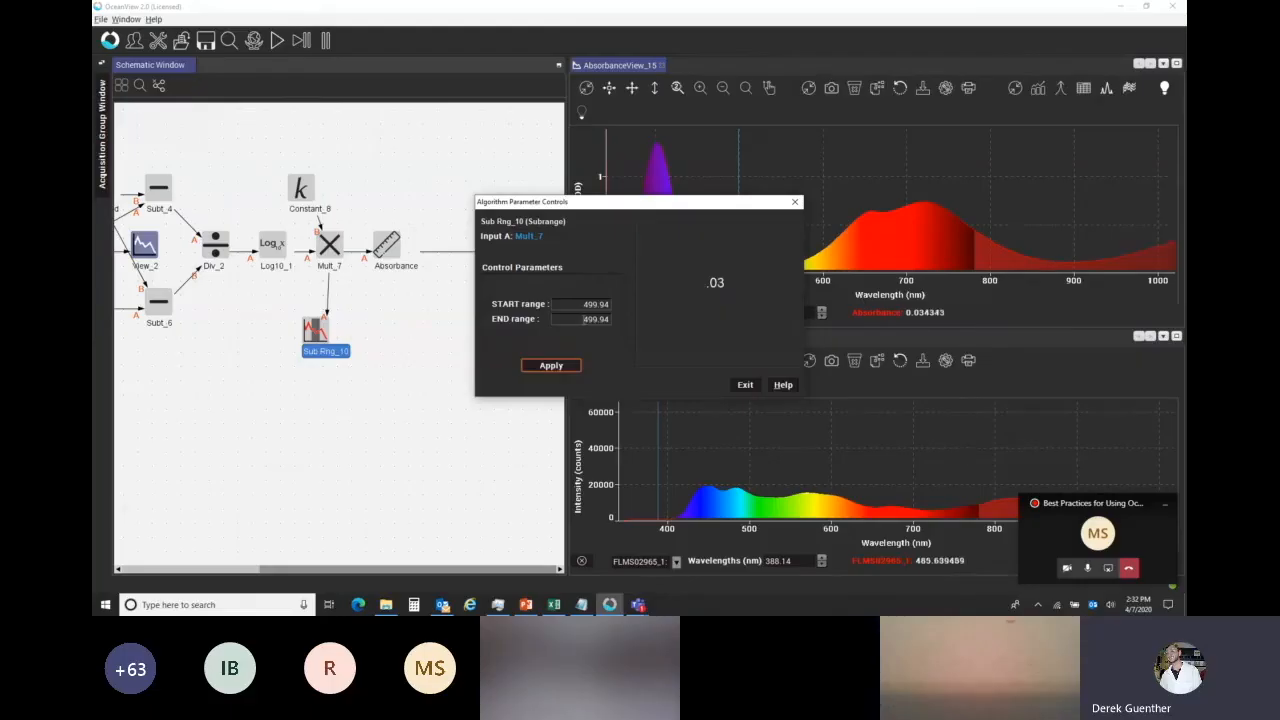
click(561, 367)
Set the subrange's end range to 503, apply it and close the node's parameters.
click(580, 318)
text(503.18)
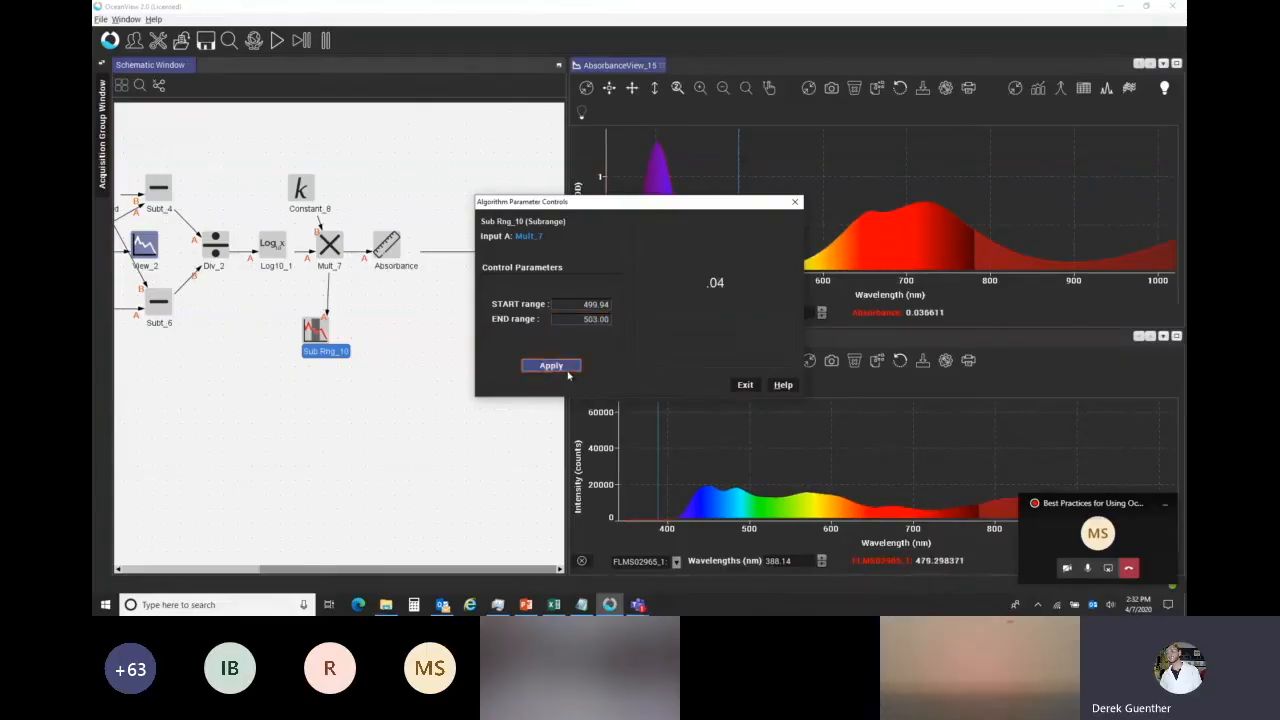
click(560, 366)
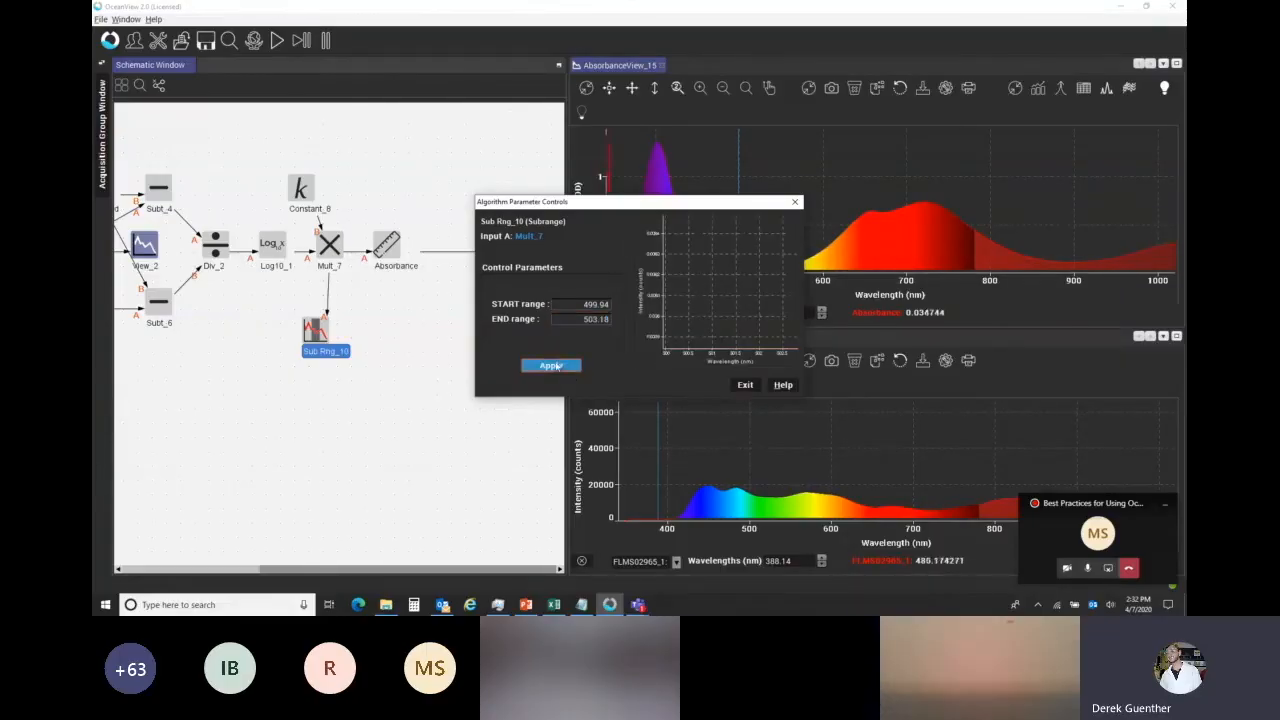
click(745, 384)
Add an Average node beside the Subrange node, connect the subrange output to it and check the averaged value.
click(368, 350)
right_click(368, 329)
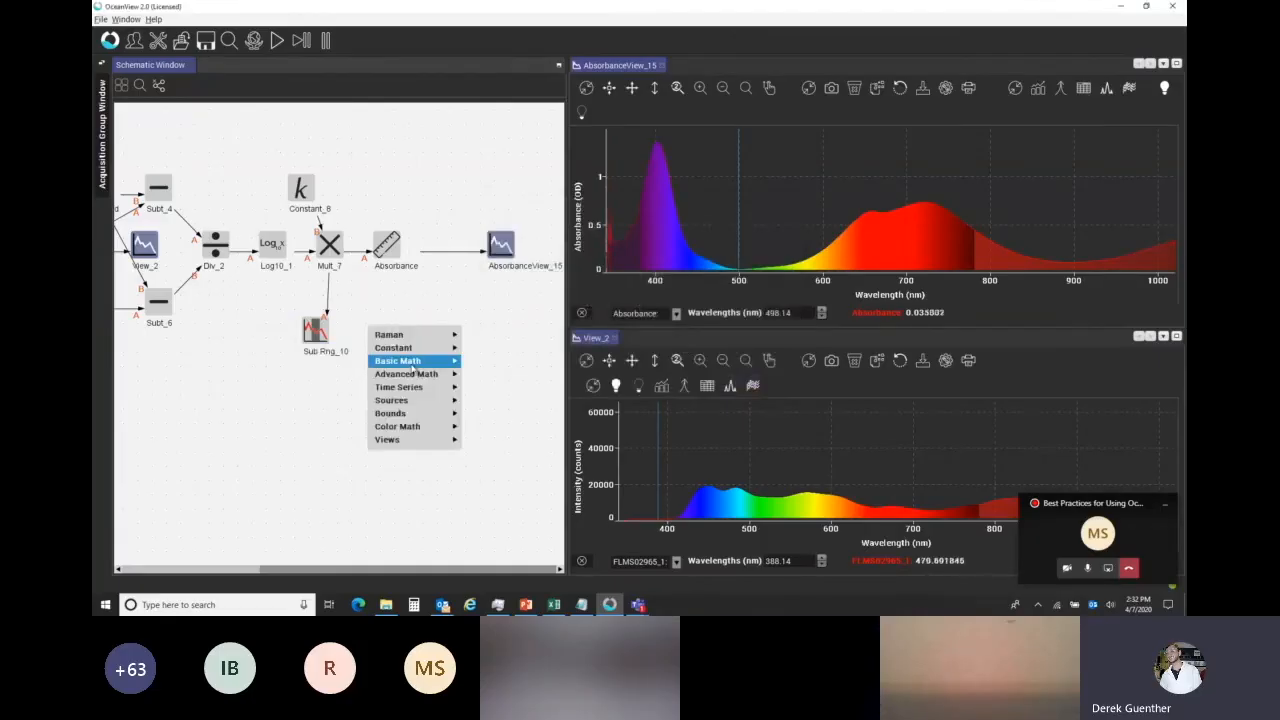
mouse_move(412, 363)
click(508, 417)
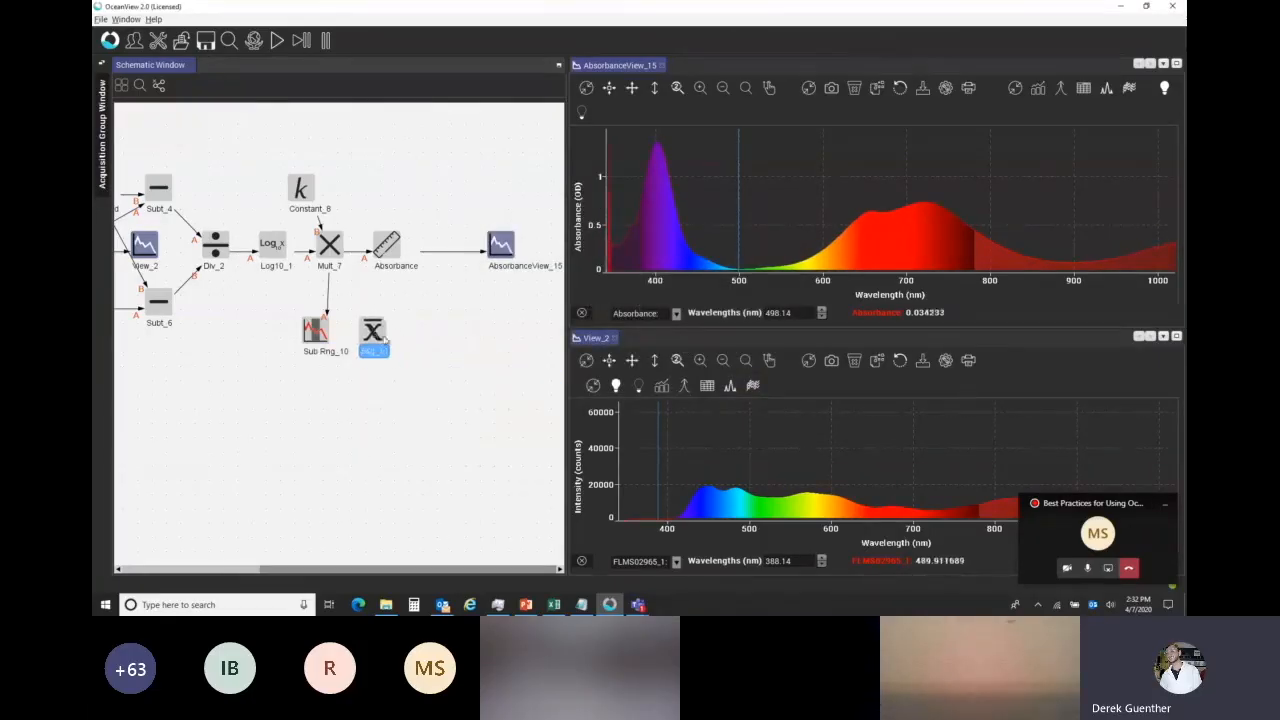
click(390, 334)
drag(314, 330, 387, 336)
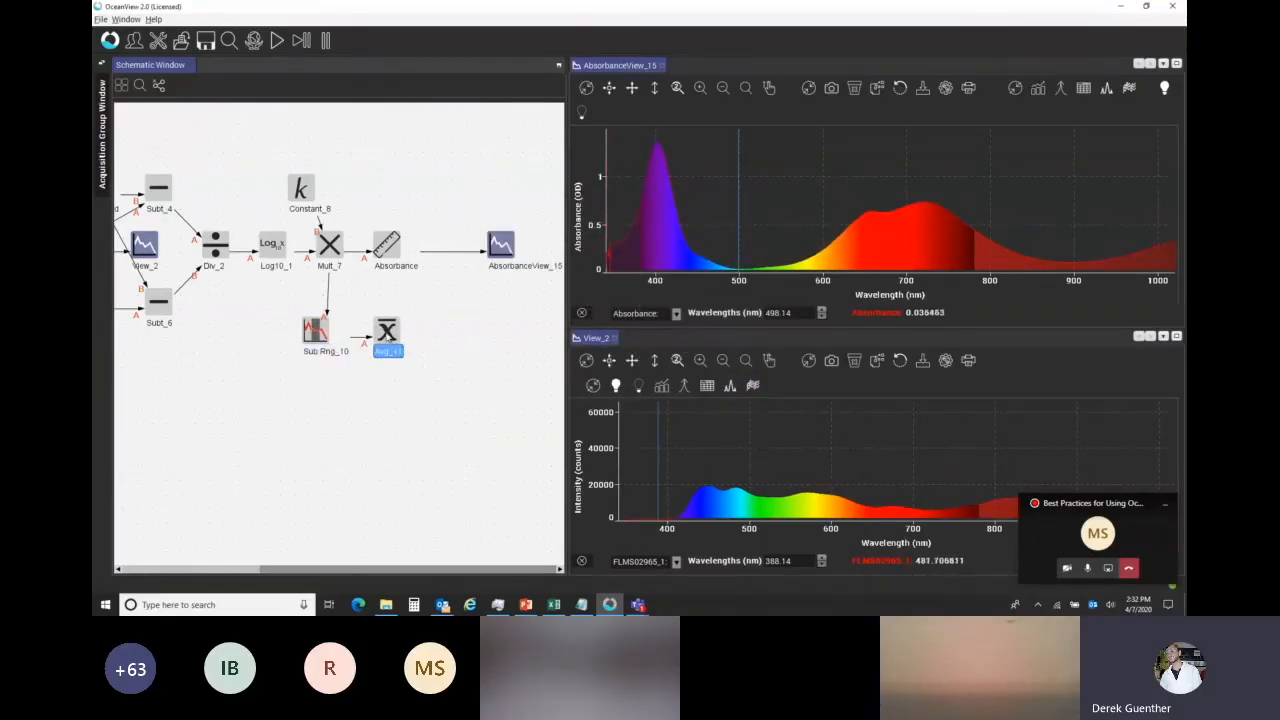
double_click(387, 334)
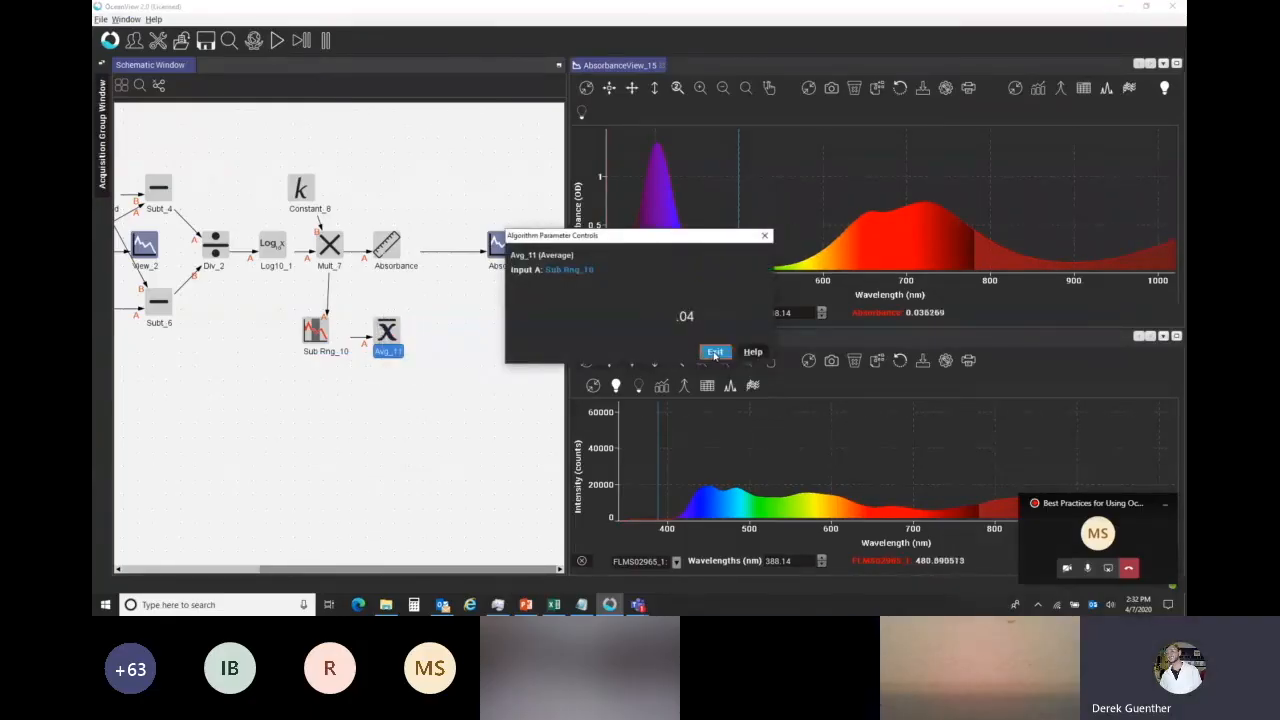
click(714, 353)
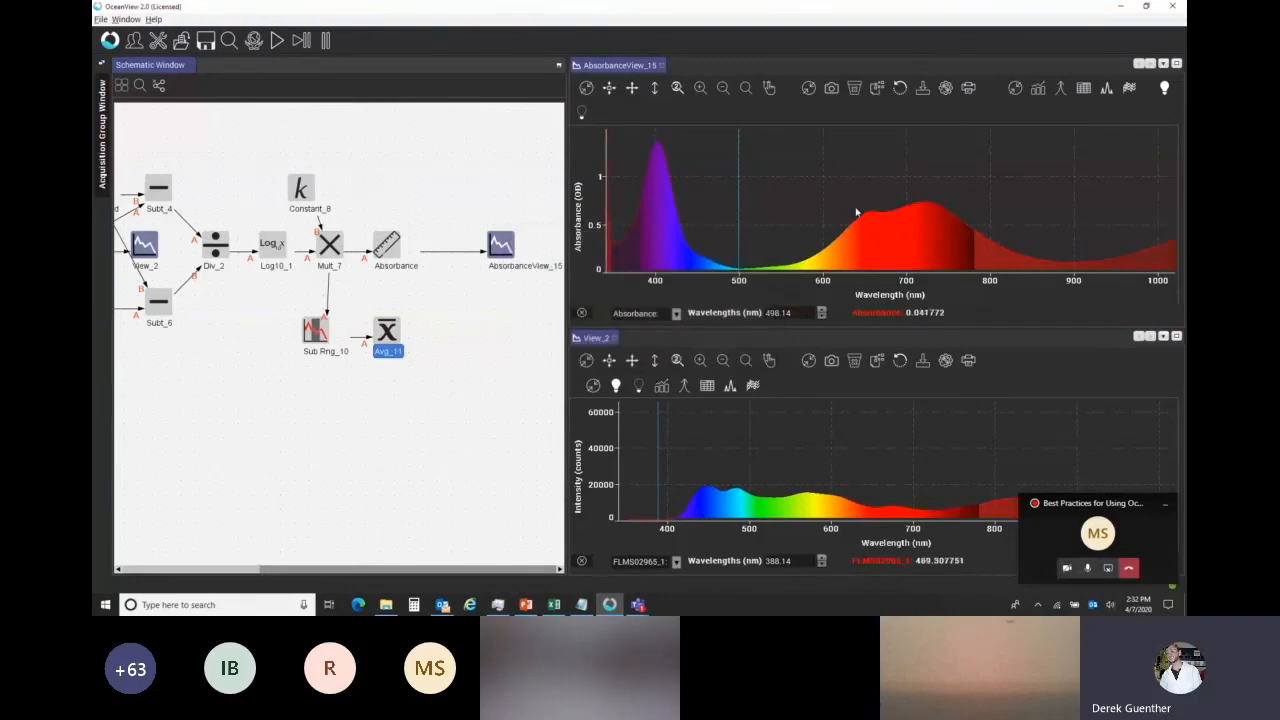
Add a Subtract node below the Absorbance node, with Mult_7 as input A and the Average node as input B.
right_click(431, 298)
mouse_move(483, 334)
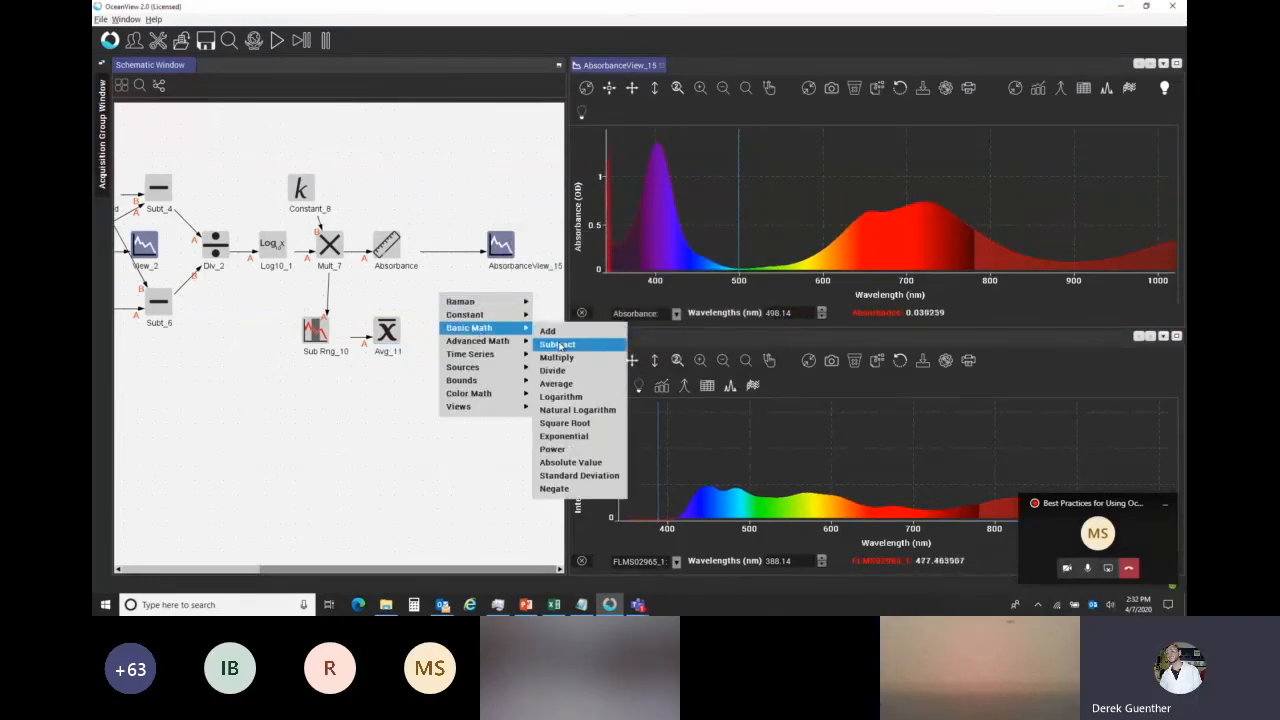
click(565, 345)
drag(330, 246, 446, 295)
drag(388, 332, 445, 293)
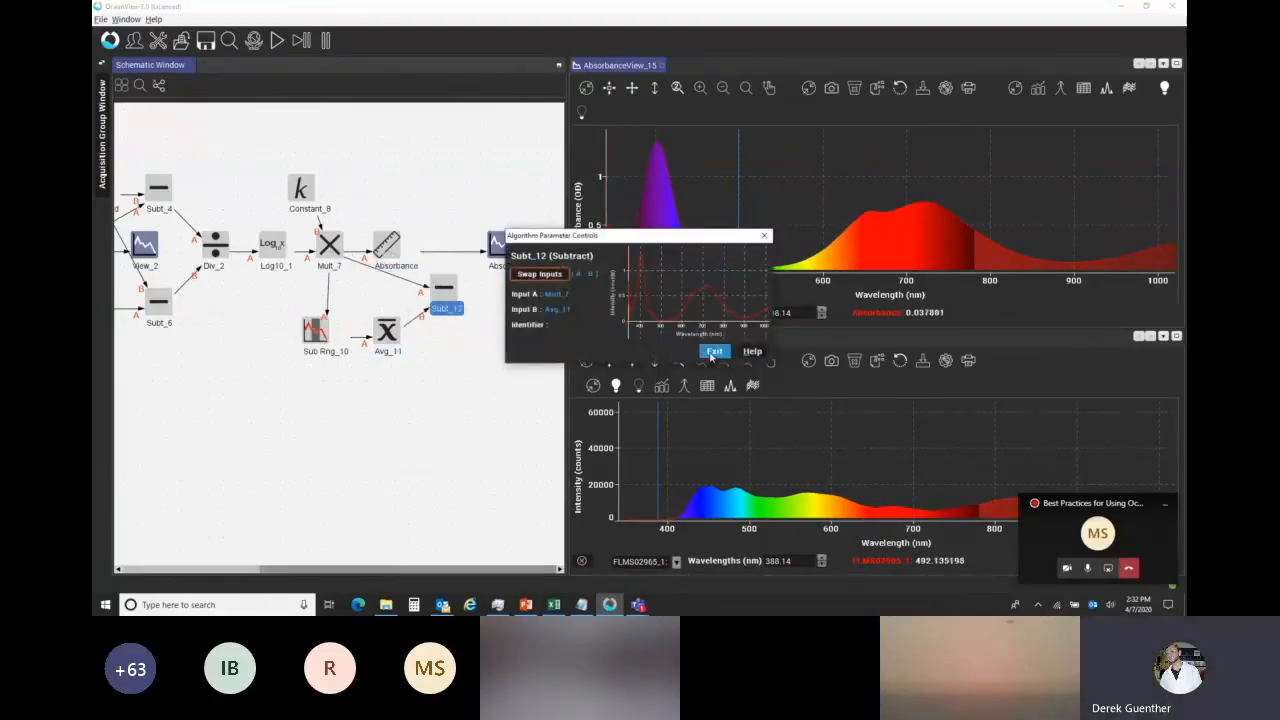
Replace the Mult_7 link into Absorbance with one from the new Subtract node, and check the absorbance near 500 nm.
right_click(357, 252)
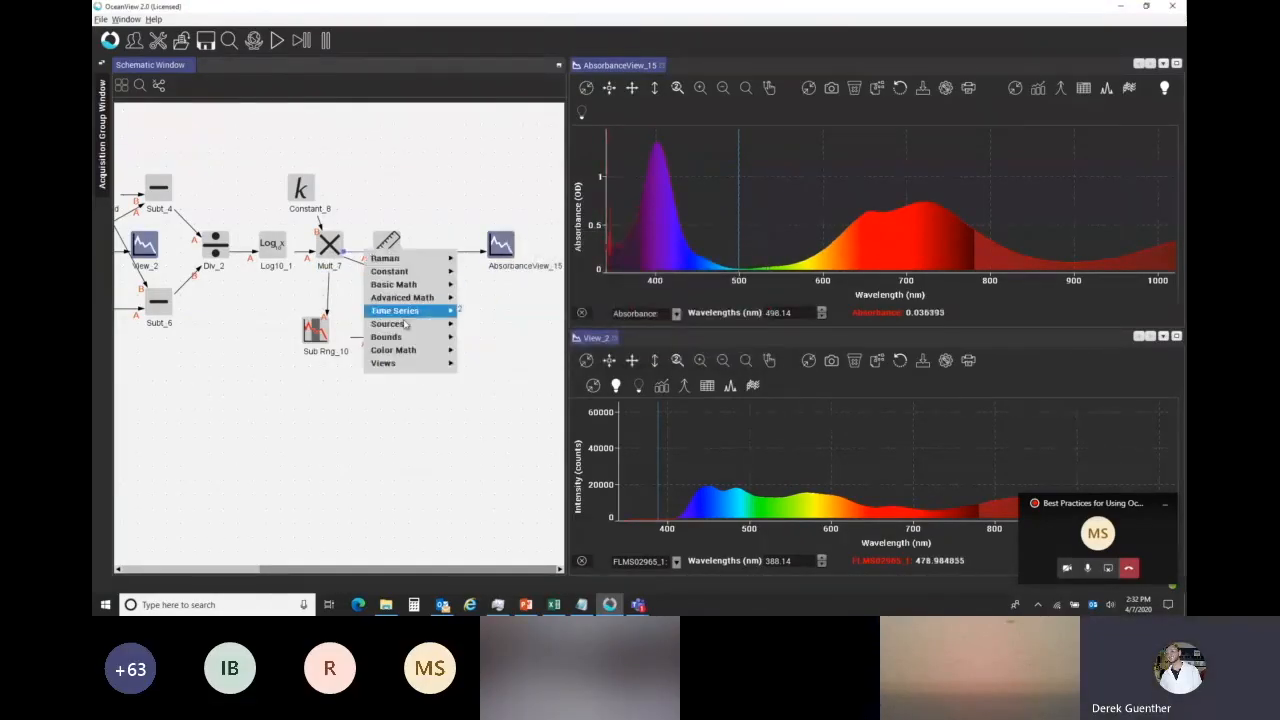
right_click(351, 252)
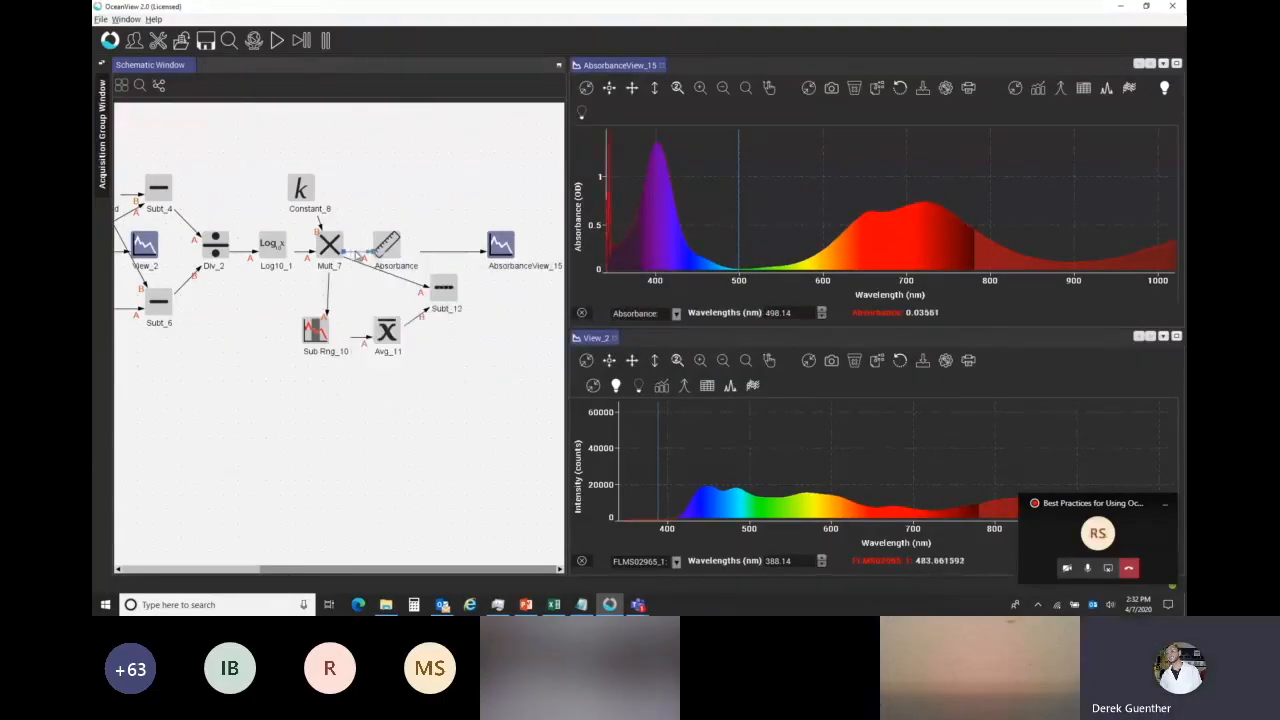
click(386, 263)
drag(447, 298, 390, 250)
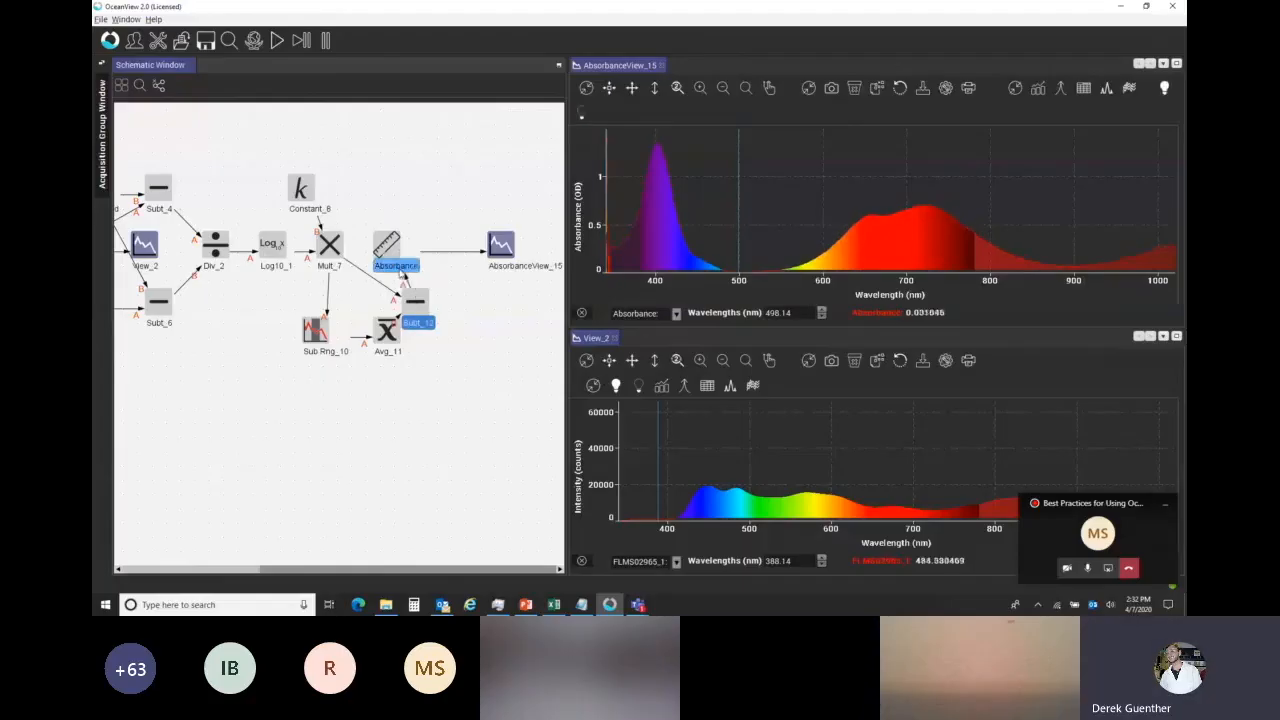
click(738, 249)
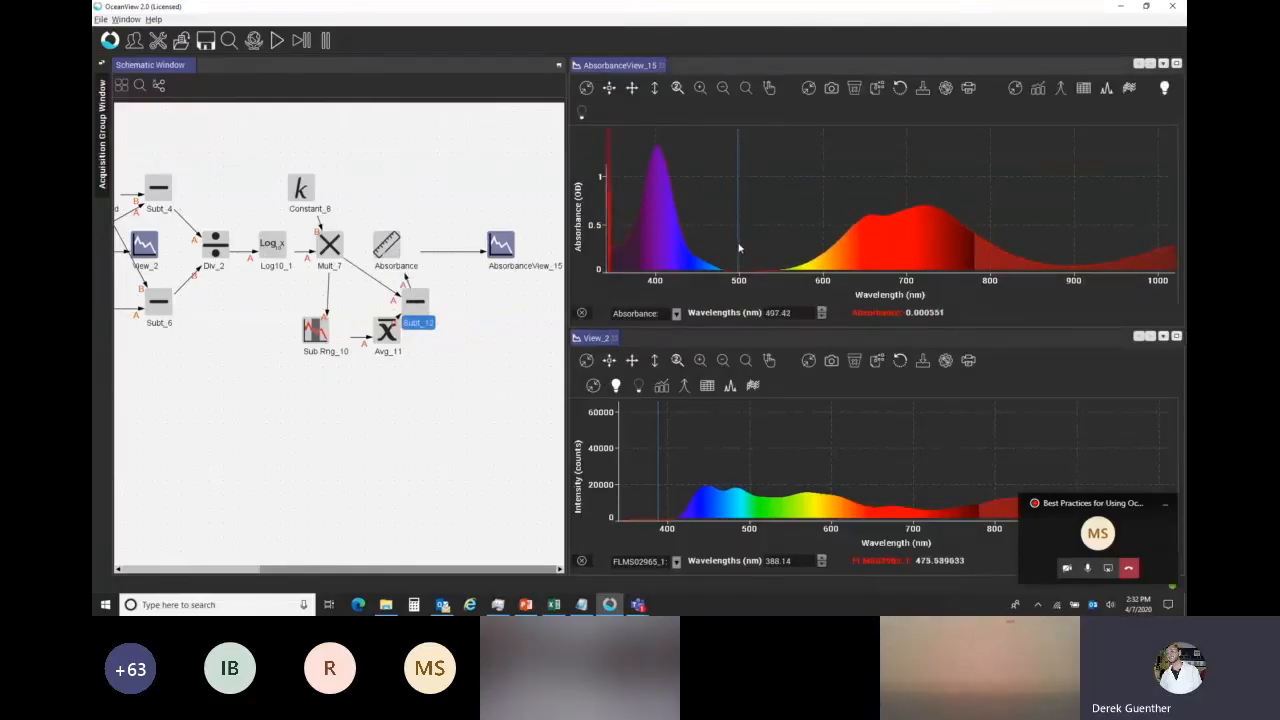
click(740, 244)
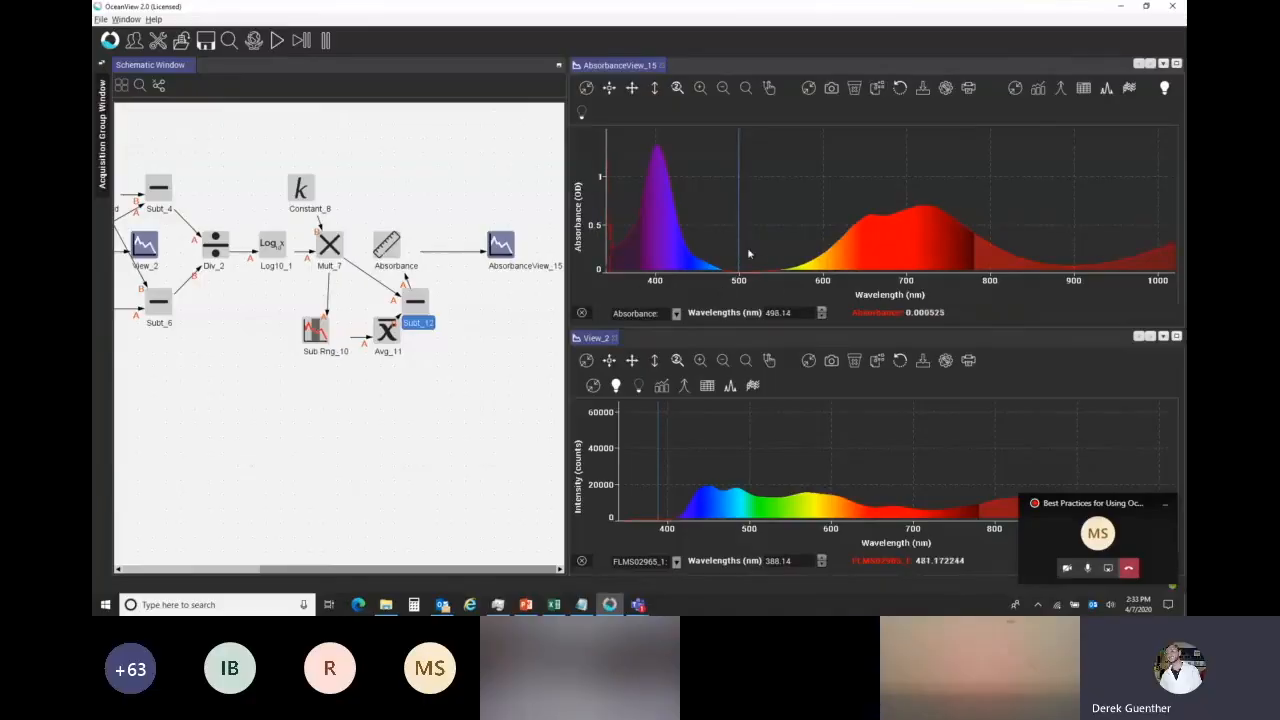
Rearrange the nodes so the new subtraction sits between Mult_7 and Absorbance, with the subrange and average nodes below.
drag(375, 331, 301, 346)
drag(378, 250, 477, 250)
drag(414, 303, 385, 248)
mouse_move(484, 248)
mouse_down()
mouse_move(574, 230)
mouse_move(431, 255)
mouse_move(463, 242)
mouse_up()
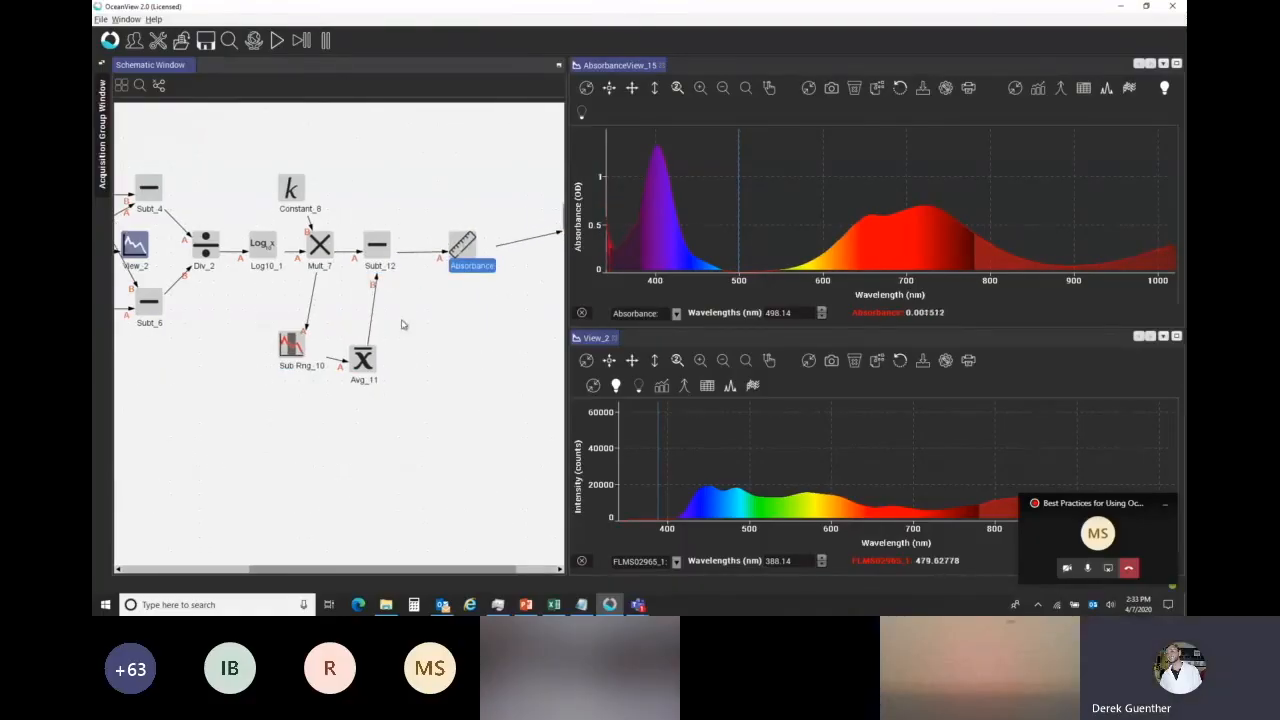
drag(370, 369, 384, 341)
drag(291, 344, 305, 329)
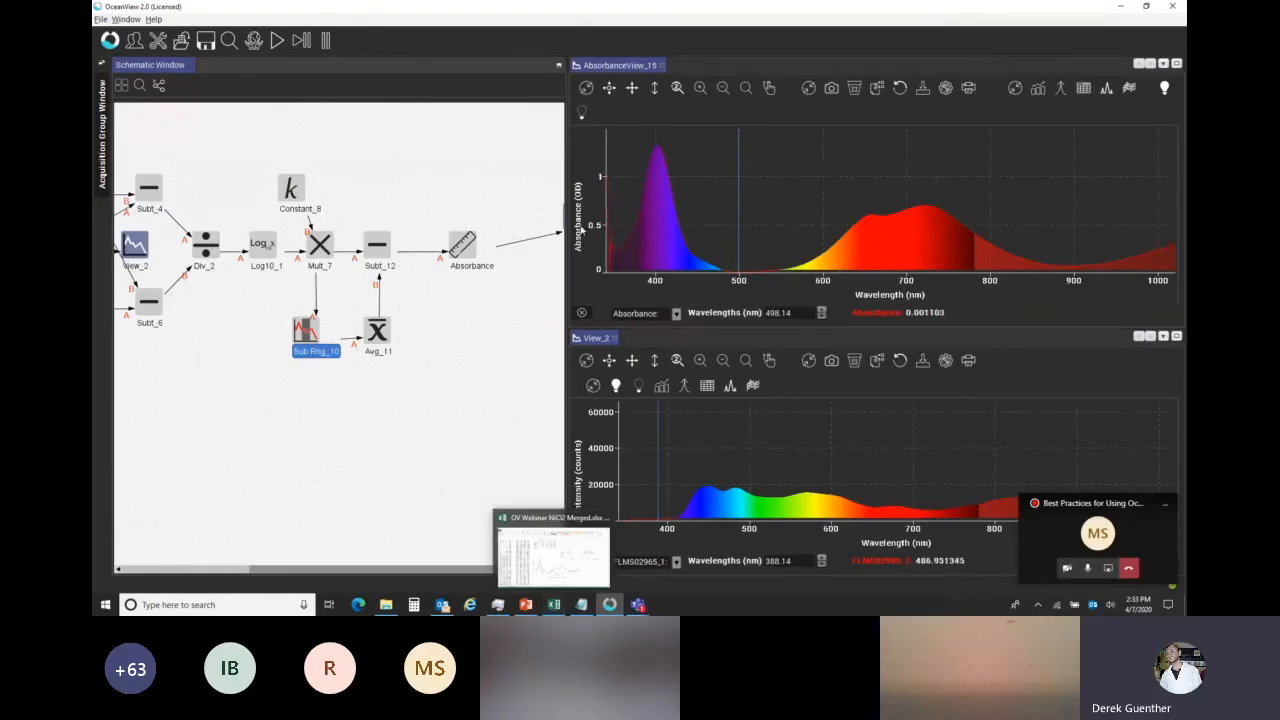
Read the baseline-corrected absorbance at the peak near 400 nm and the one near 725 nm.
click(658, 168)
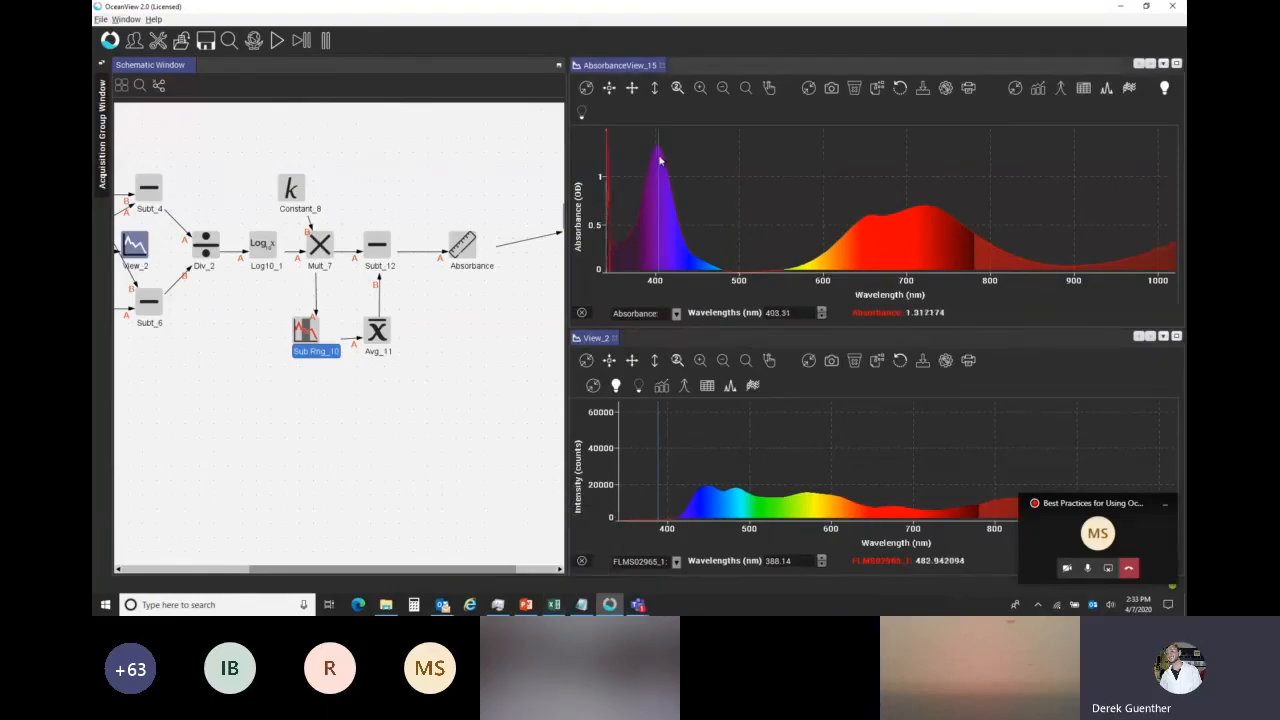
click(920, 195)
click(929, 180)
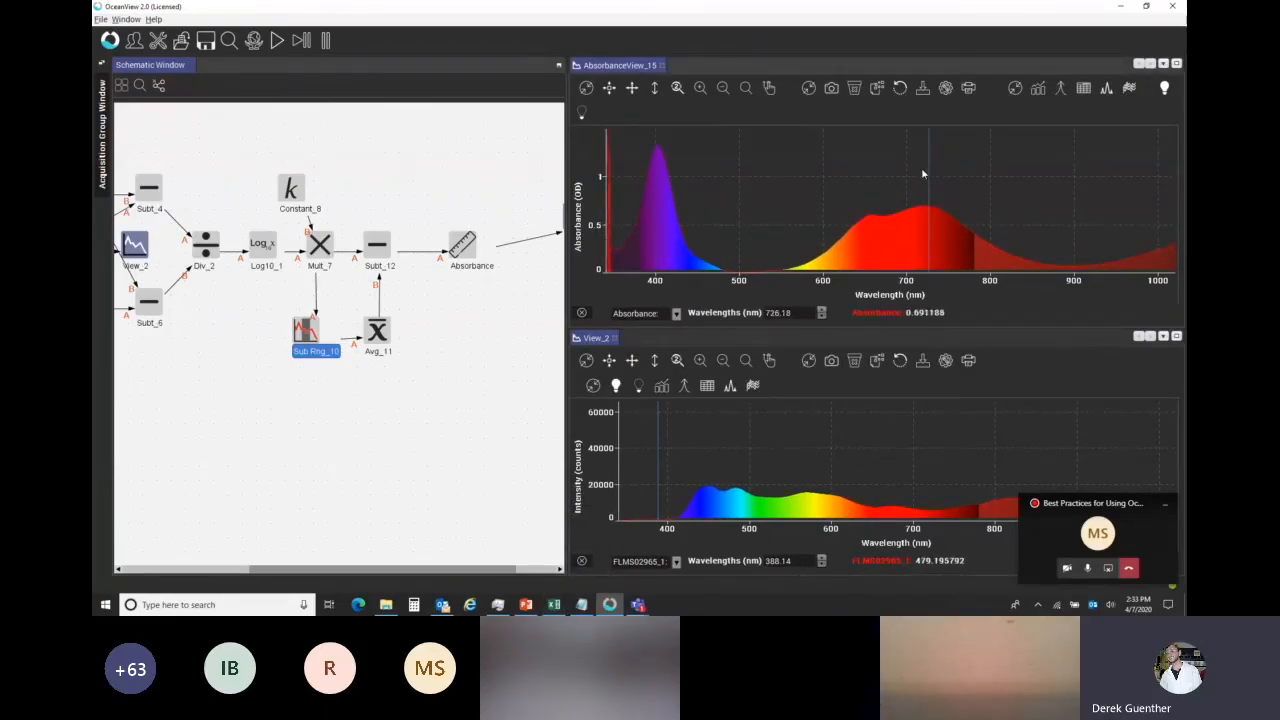
Switch to the OV Webinar NiCl2 Merged workbook in Excel, examine both 723 nm calibration charts, and return to OceanView.
click(553, 604)
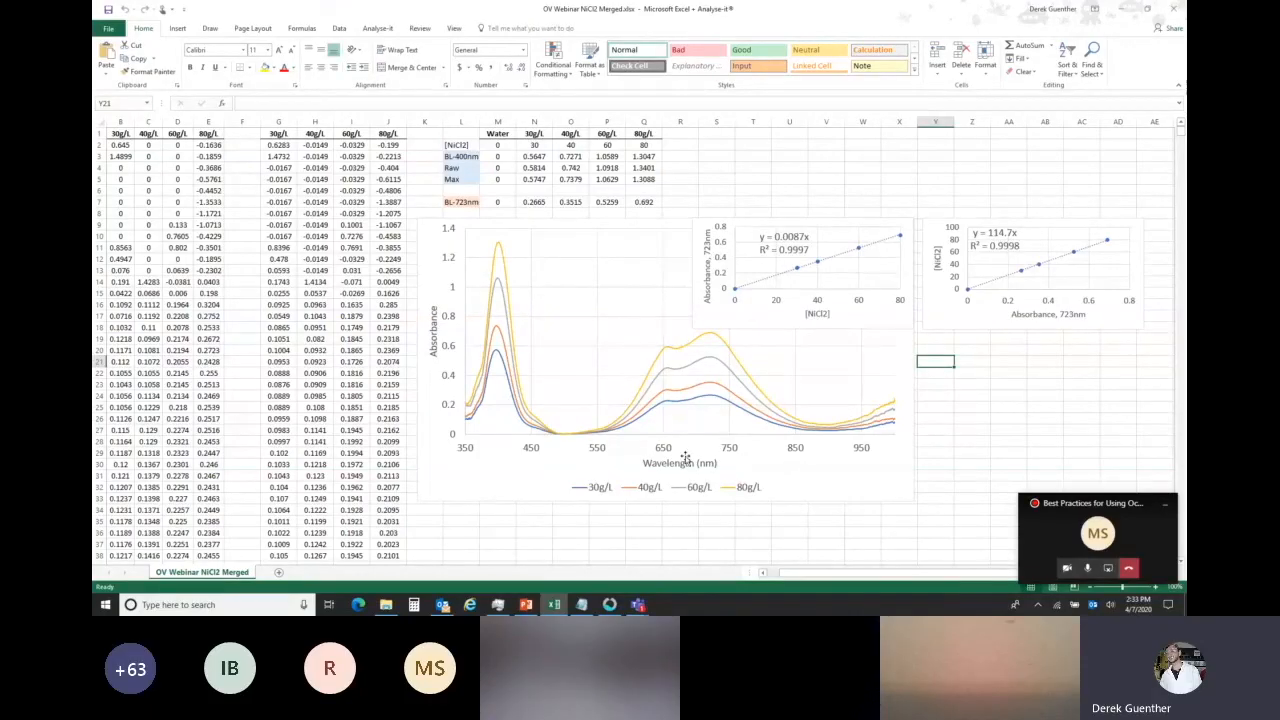
click(867, 319)
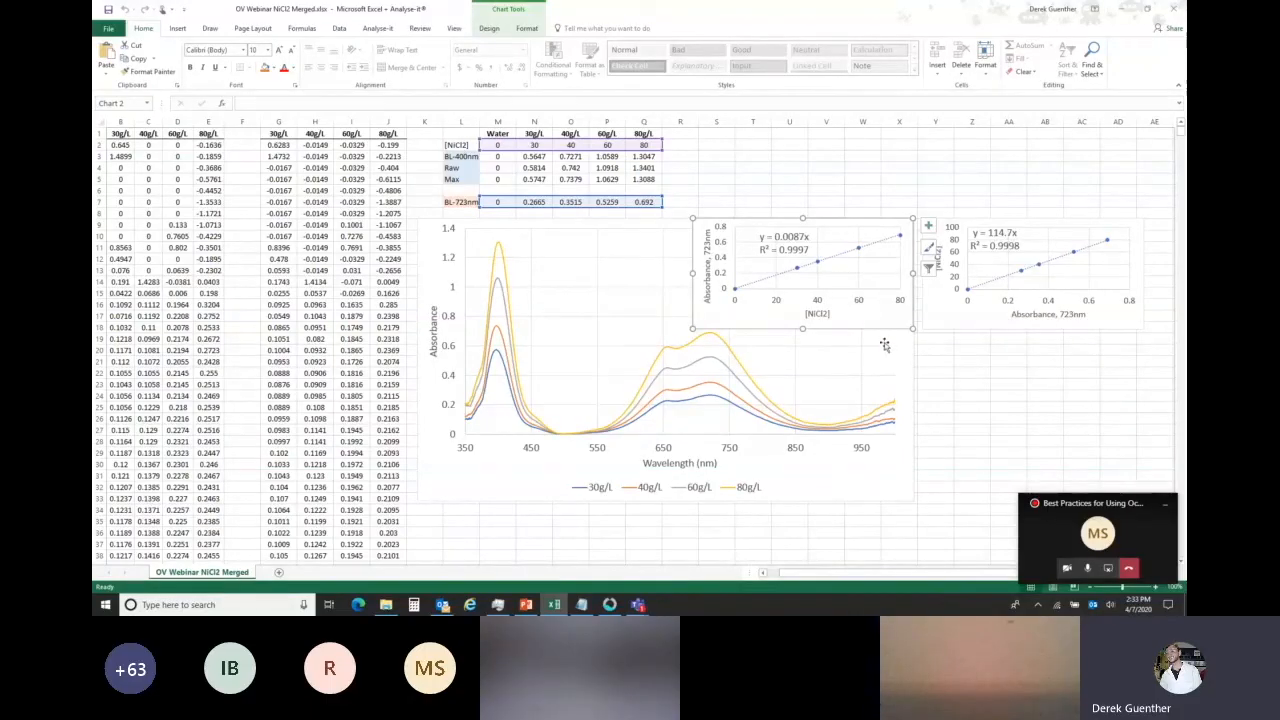
click(956, 316)
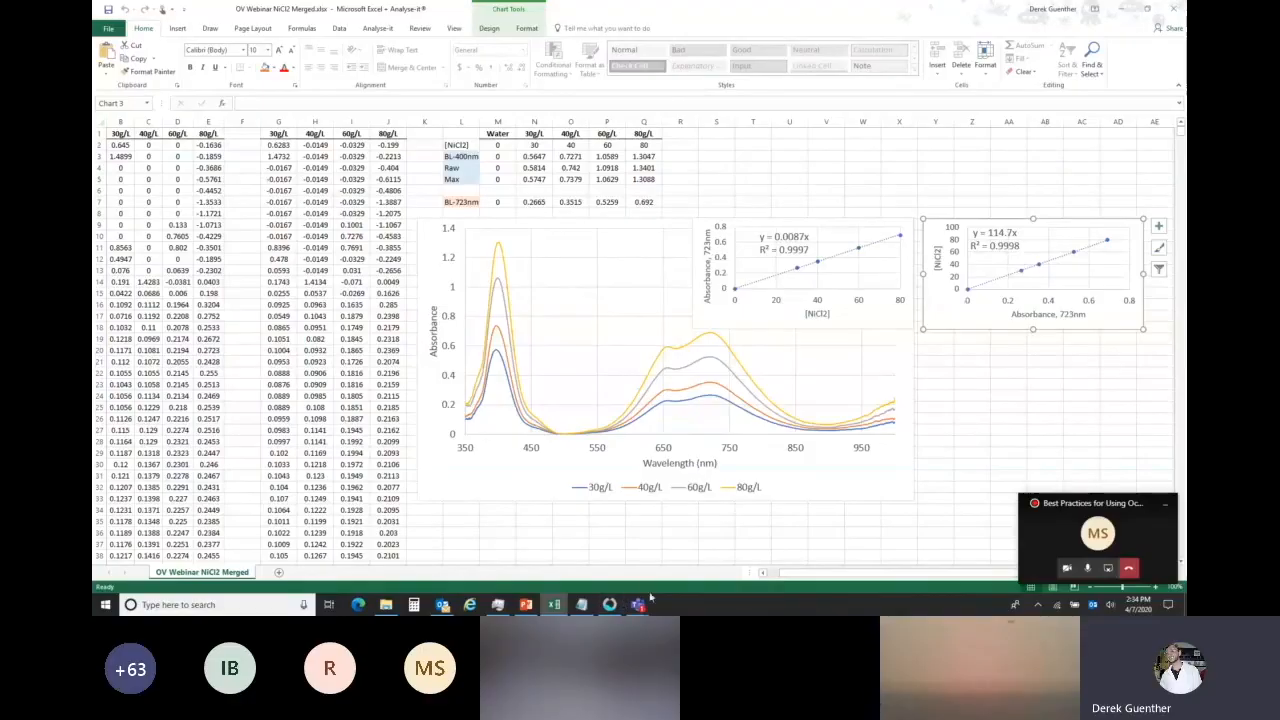
click(610, 604)
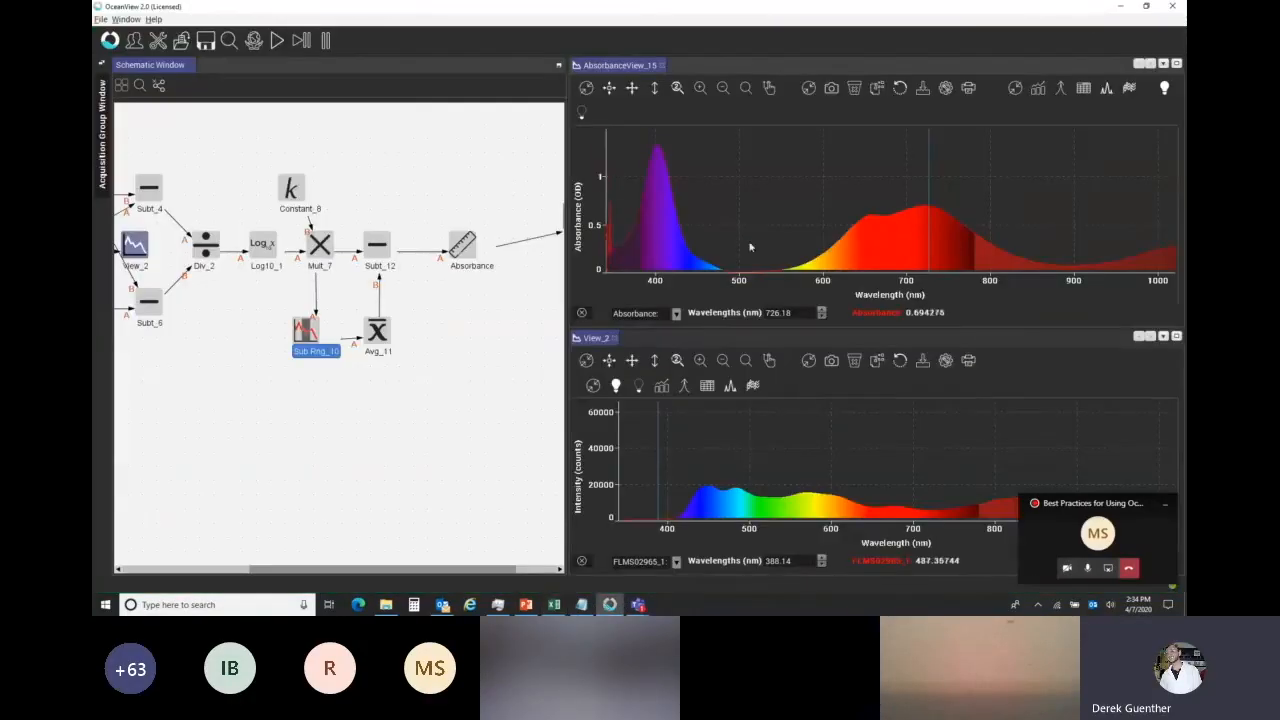
Add a Subrange node above Subt_12 and link the subtraction output into it.
click(378, 201)
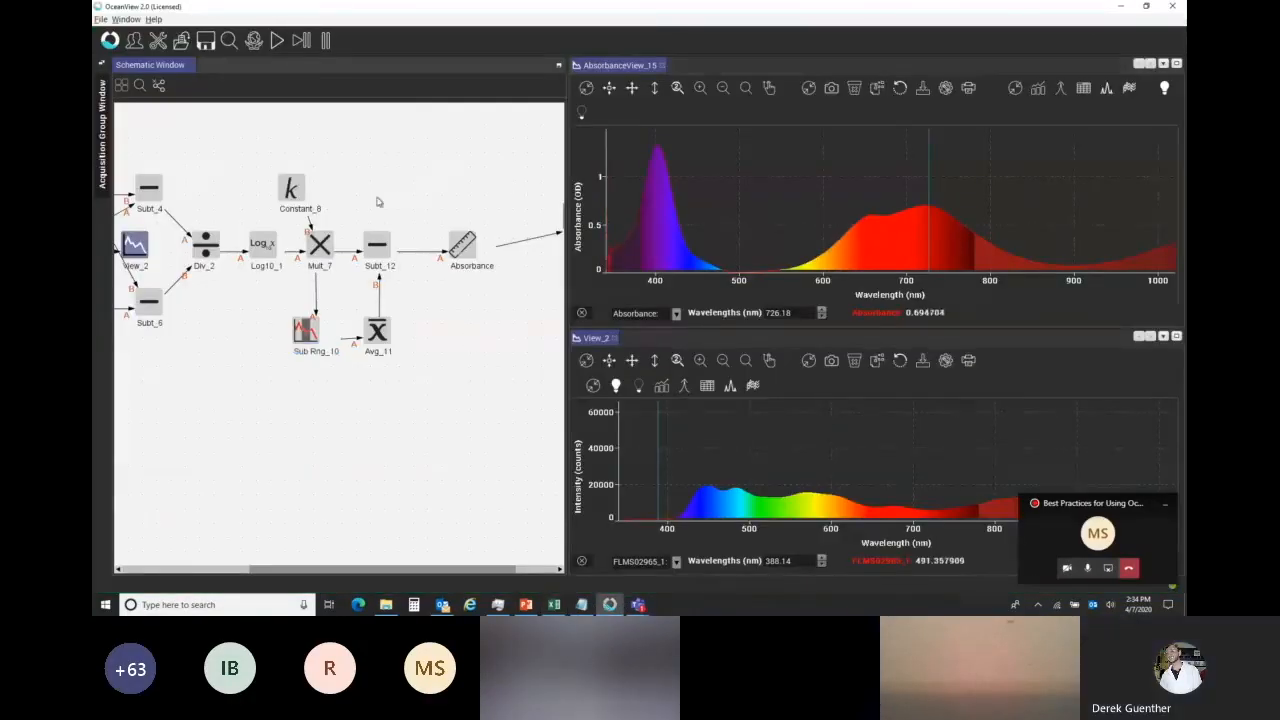
right_click(375, 147)
mouse_move(440, 194)
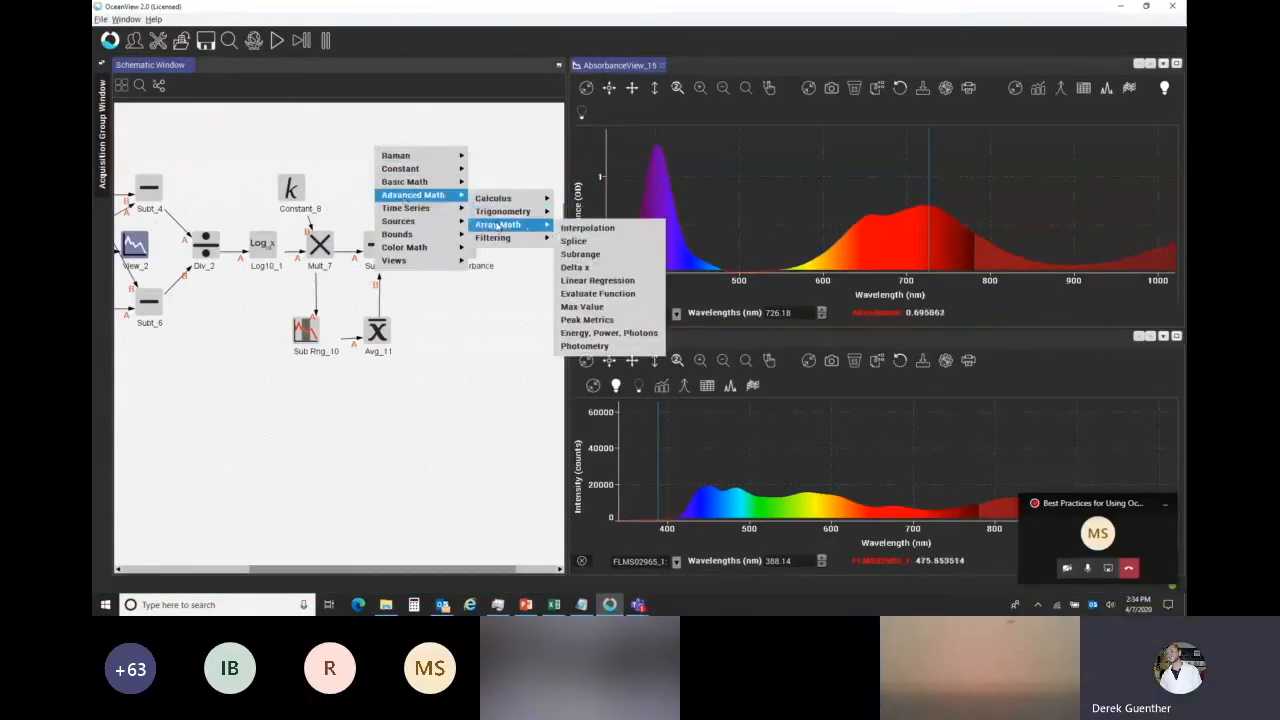
mouse_move(500, 226)
click(586, 258)
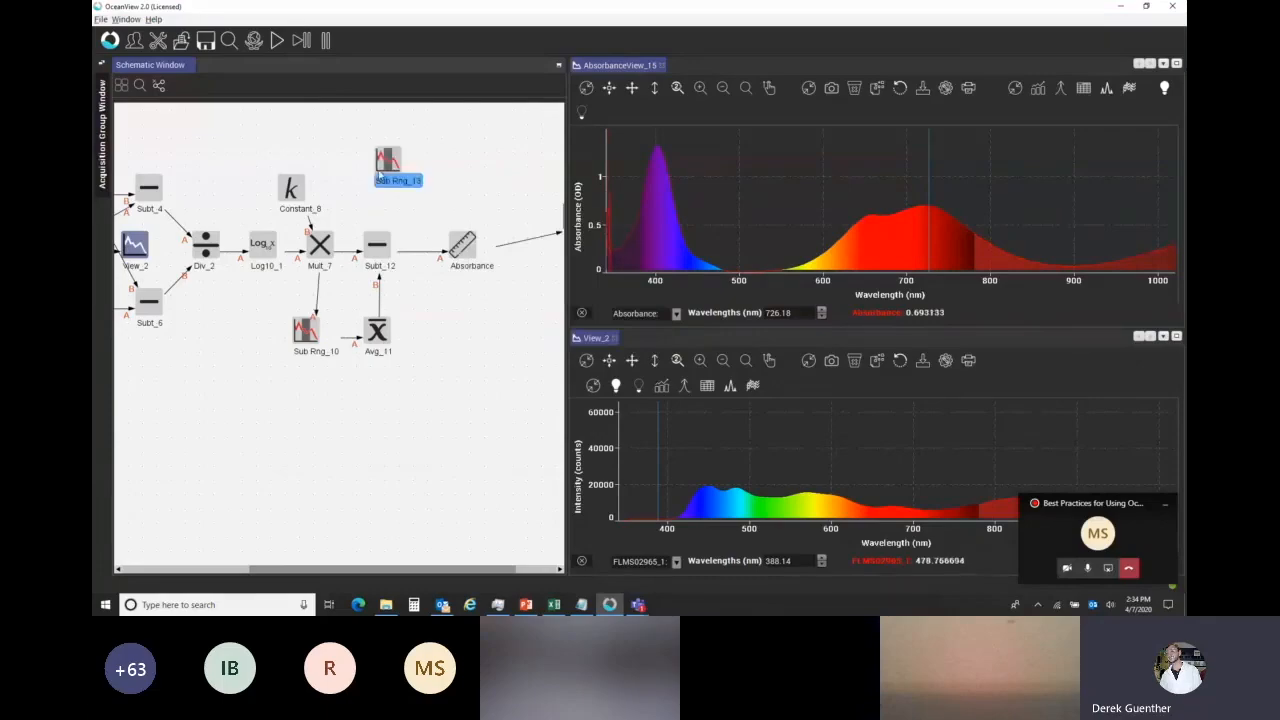
click(380, 175)
drag(380, 258, 381, 171)
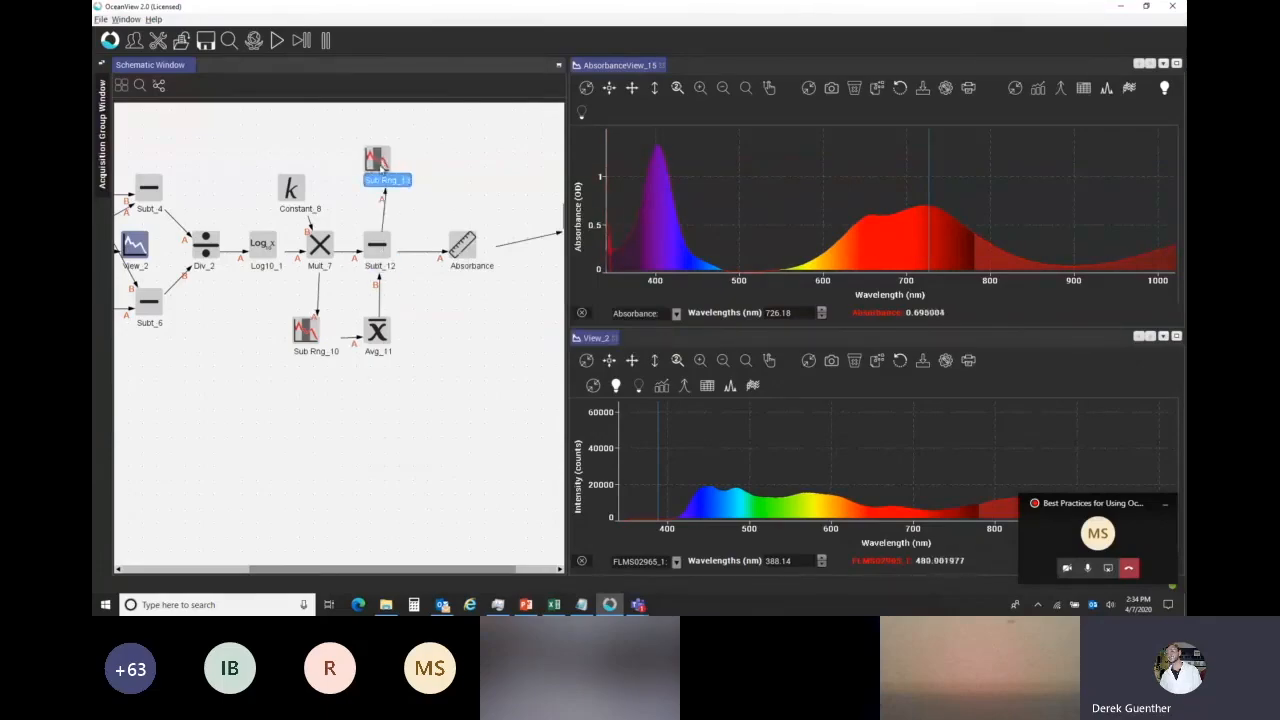
Set both the start and end of the new subrange to 723 nm, and position the node just above Subt_12.
double_click(380, 168)
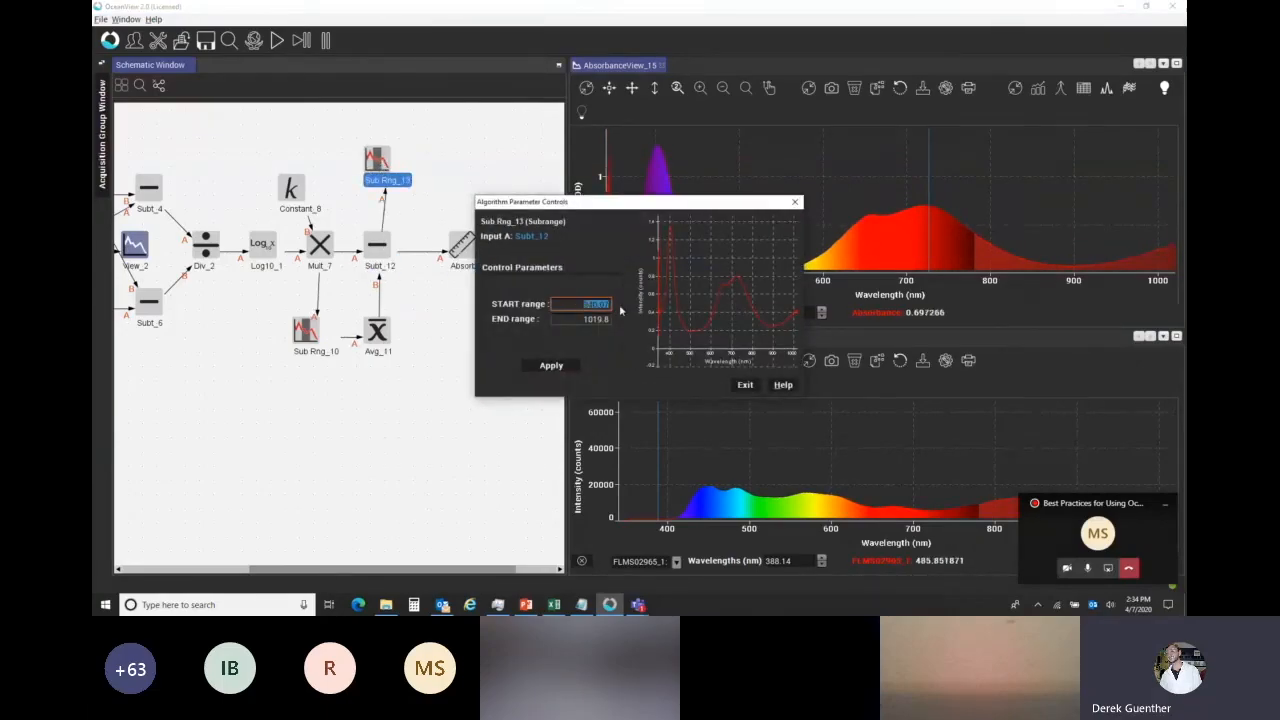
drag(586, 320, 624, 329)
text(723)
click(565, 368)
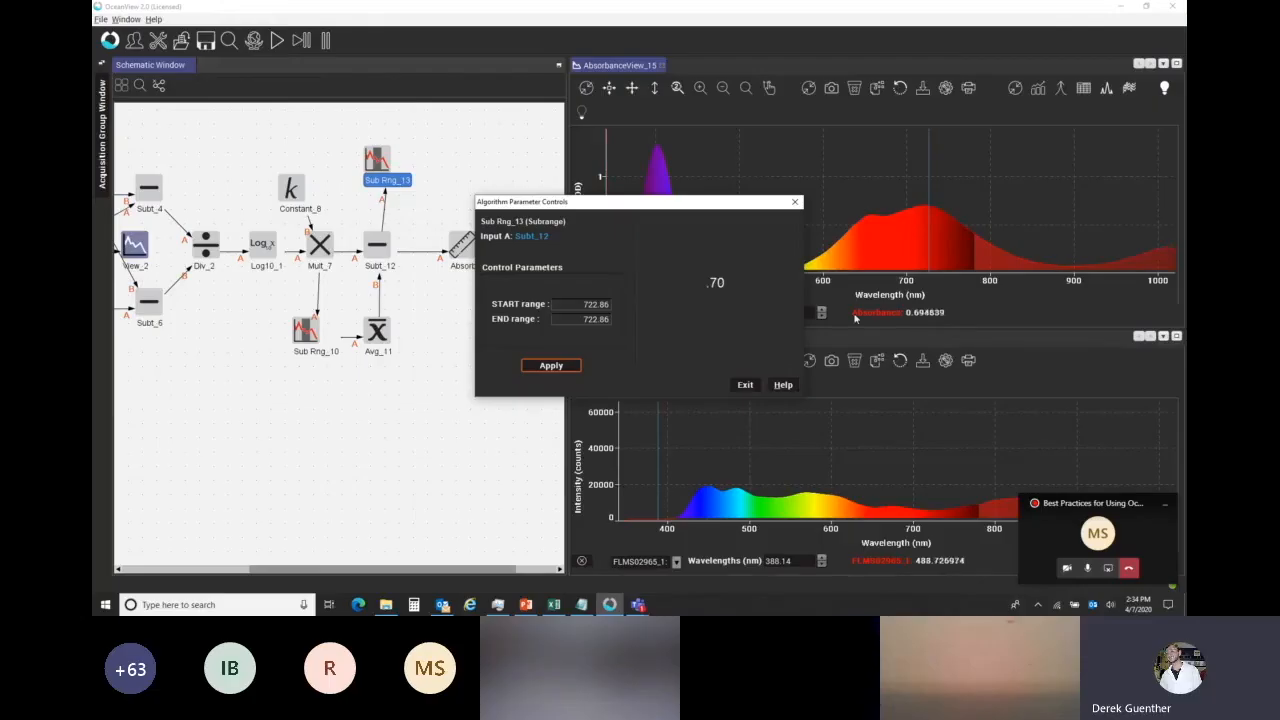
click(745, 384)
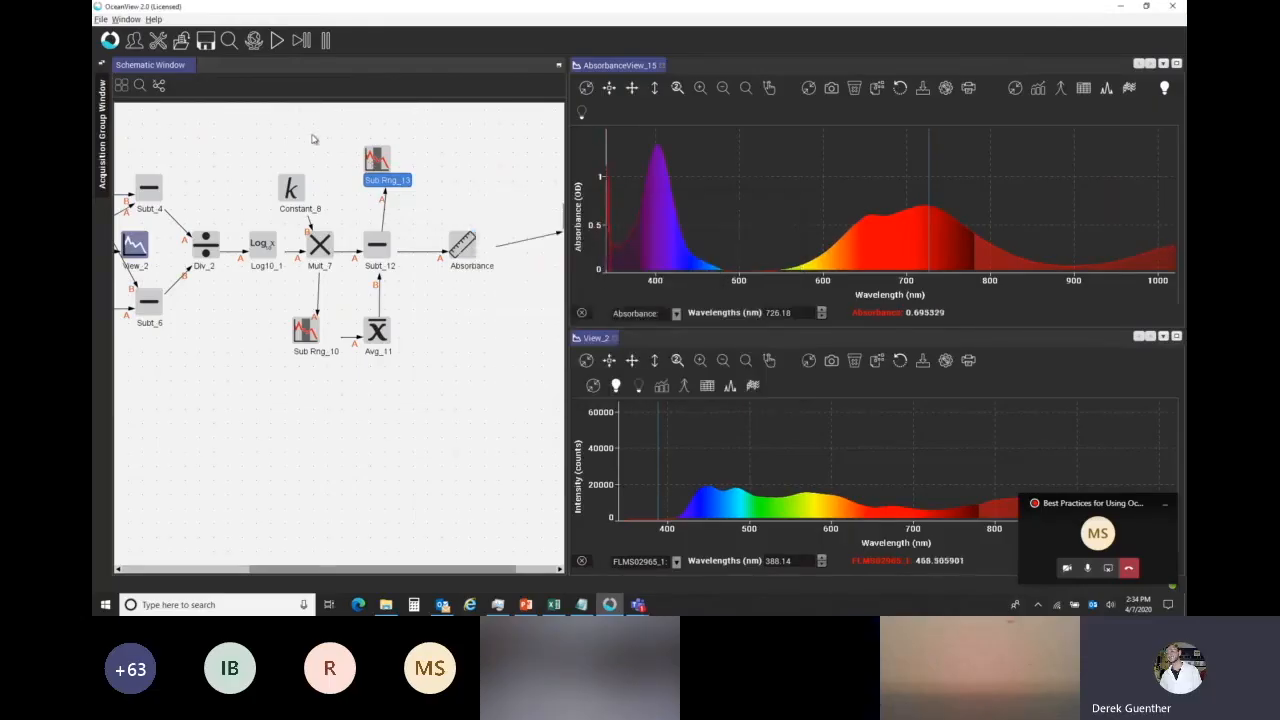
drag(380, 164, 367, 178)
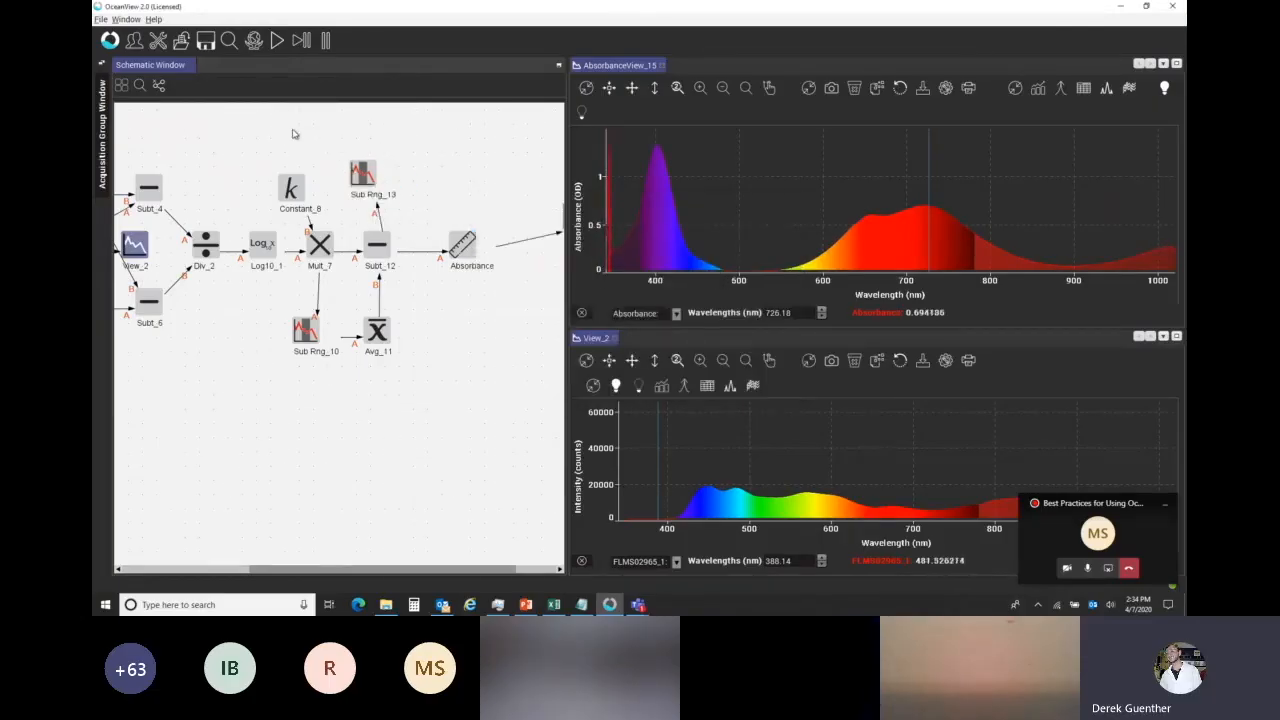
Add a Constant node above Constant_8 and set its value to the 723 nm calibration slope of 114.7.
right_click(292, 130)
click(415, 152)
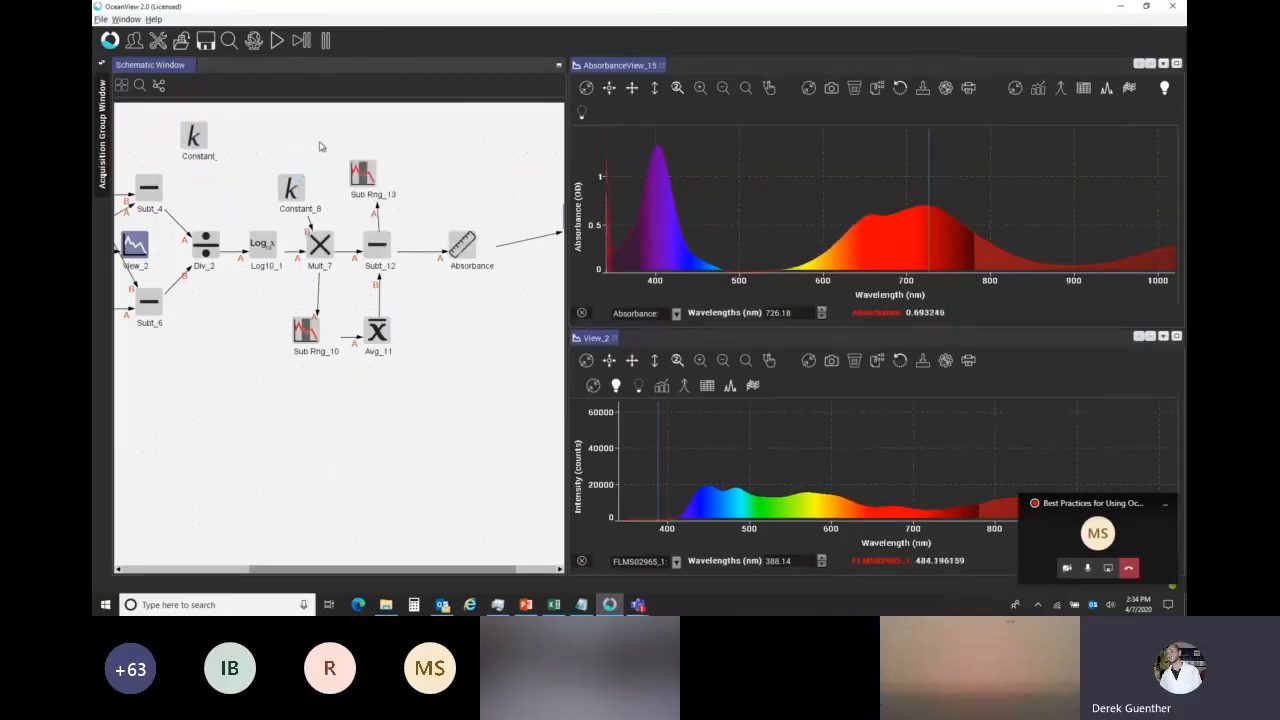
drag(300, 147, 287, 140)
double_click(289, 137)
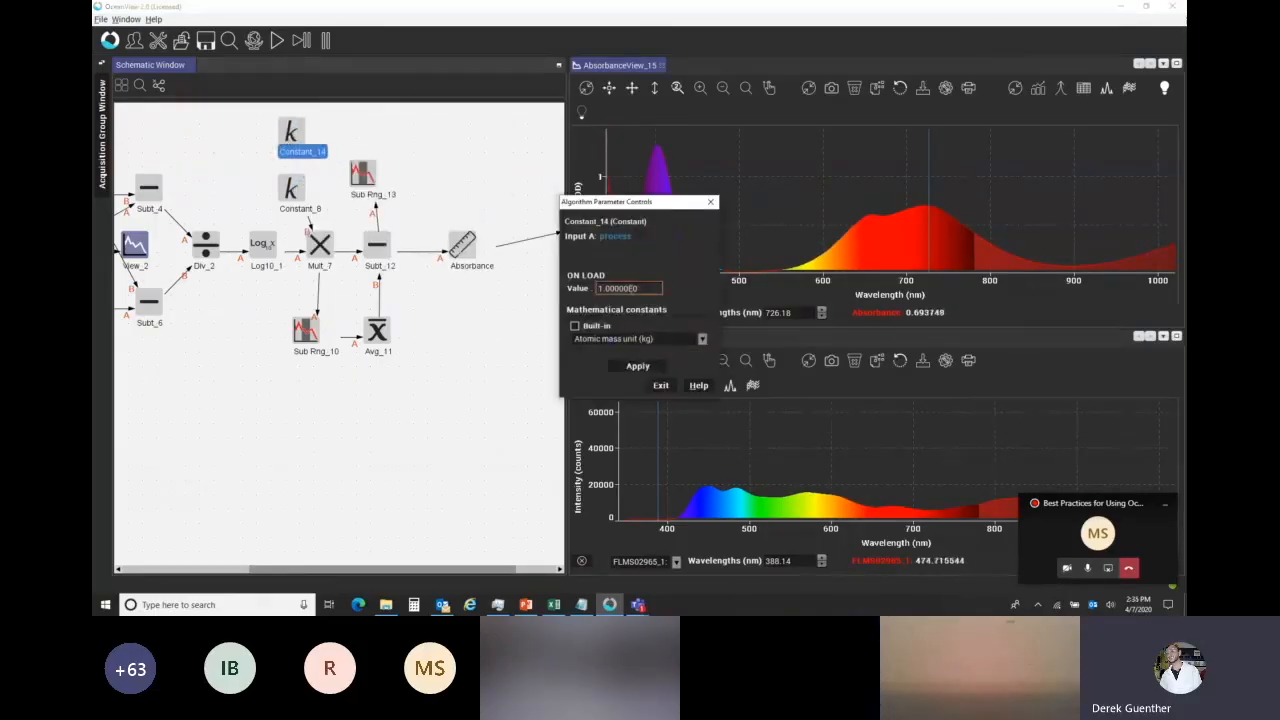
click(643, 368)
click(662, 387)
Add a Multiply node above the 723 nm subrange and link both the subrange and the new constant into it.
right_click(369, 136)
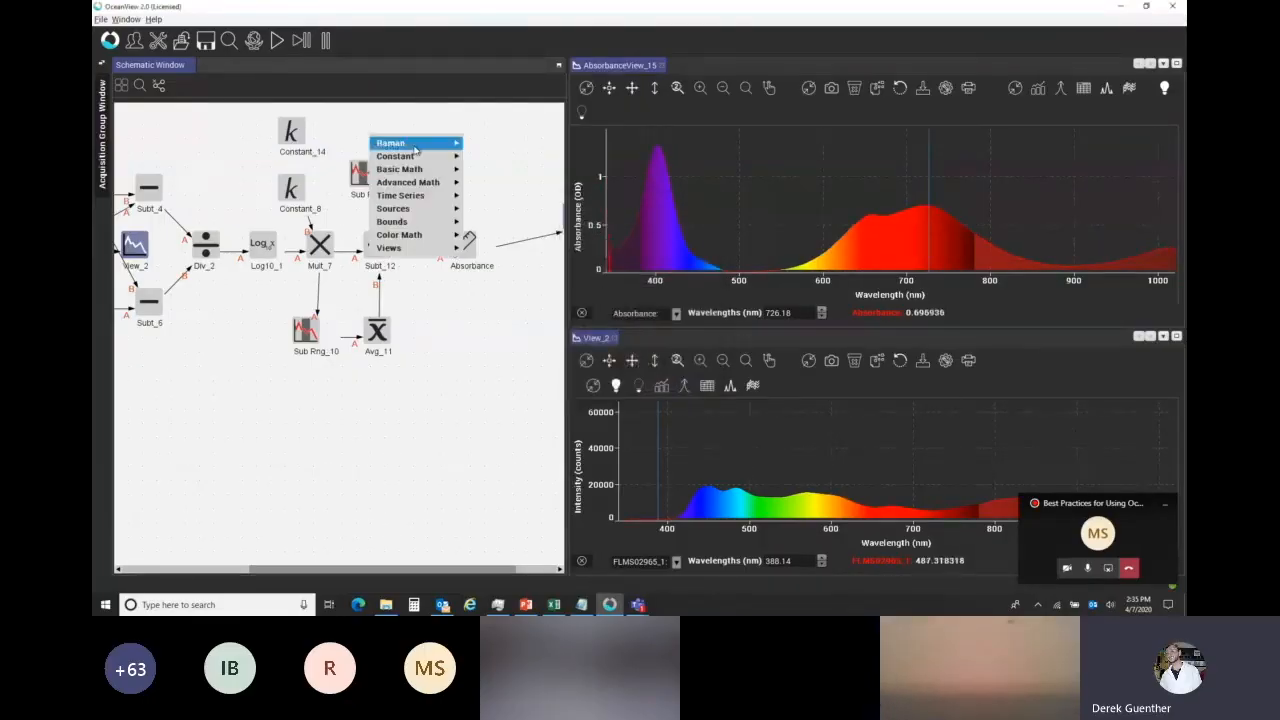
mouse_move(427, 171)
click(490, 200)
drag(387, 166, 390, 134)
drag(291, 132, 381, 141)
Duplicate the Absorbance units node, place the copy beside Mult_15 and link the multiplication output into it.
click(462, 245)
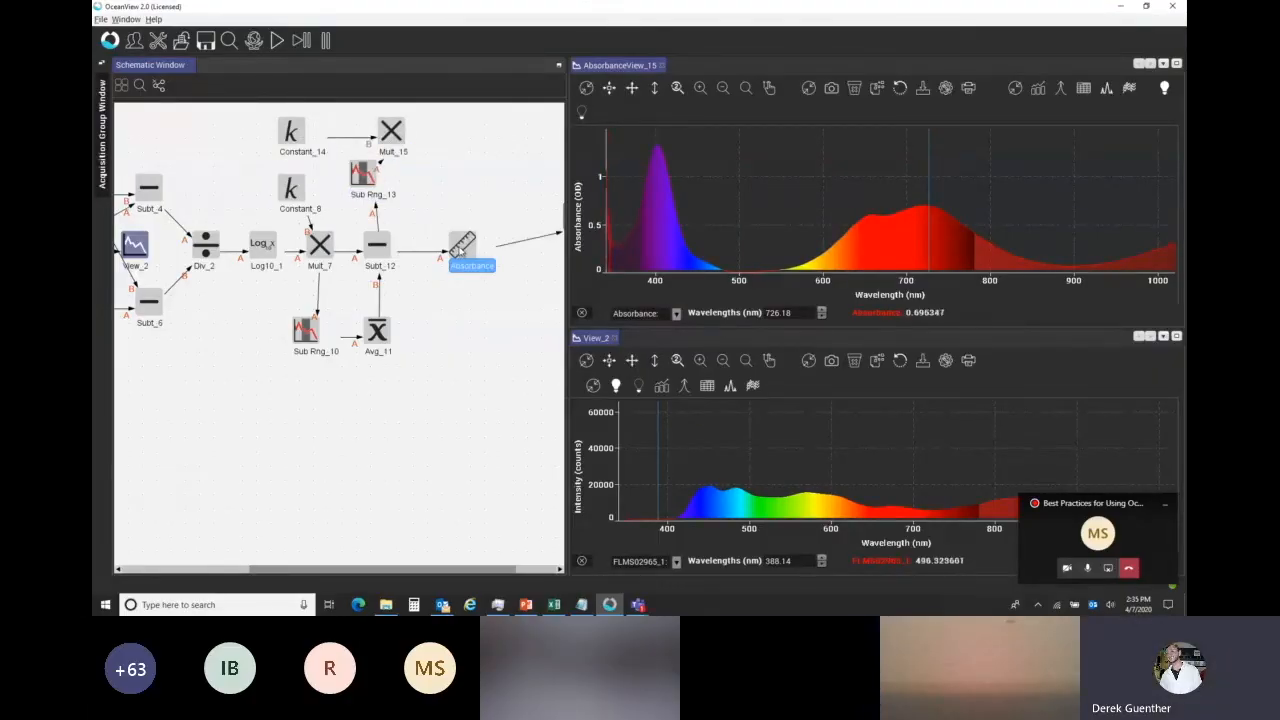
right_click(461, 249)
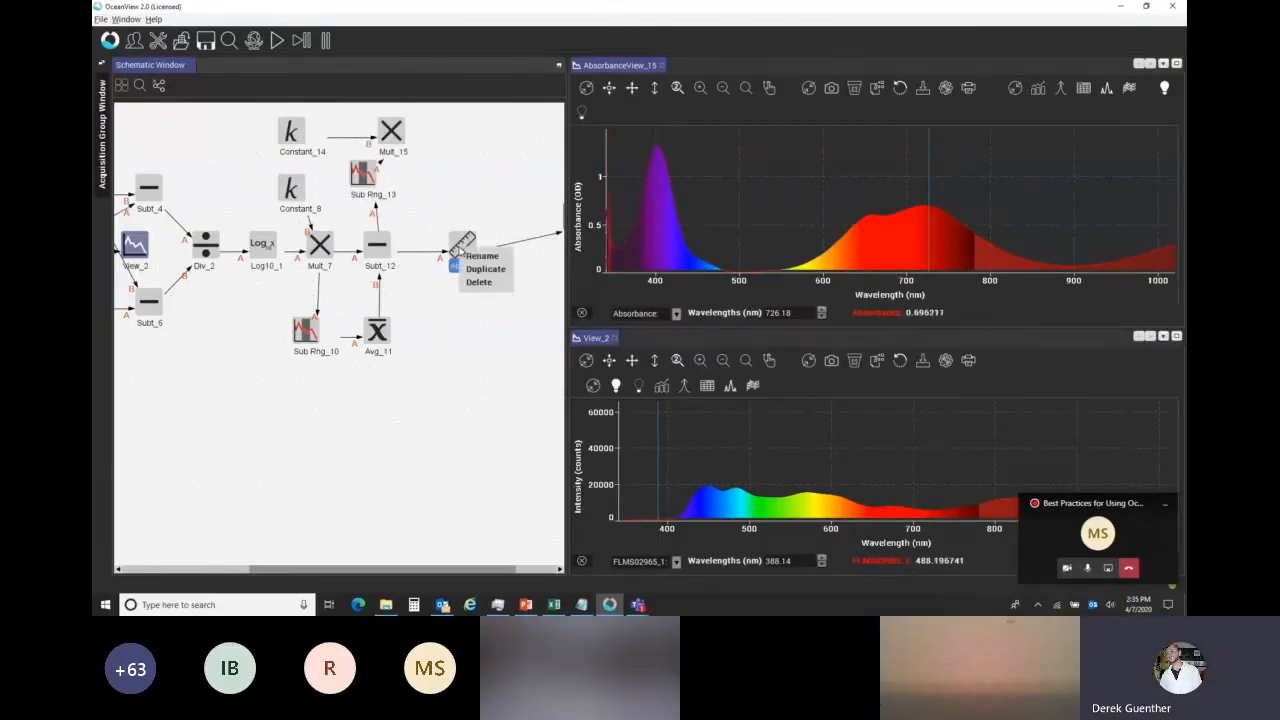
click(486, 269)
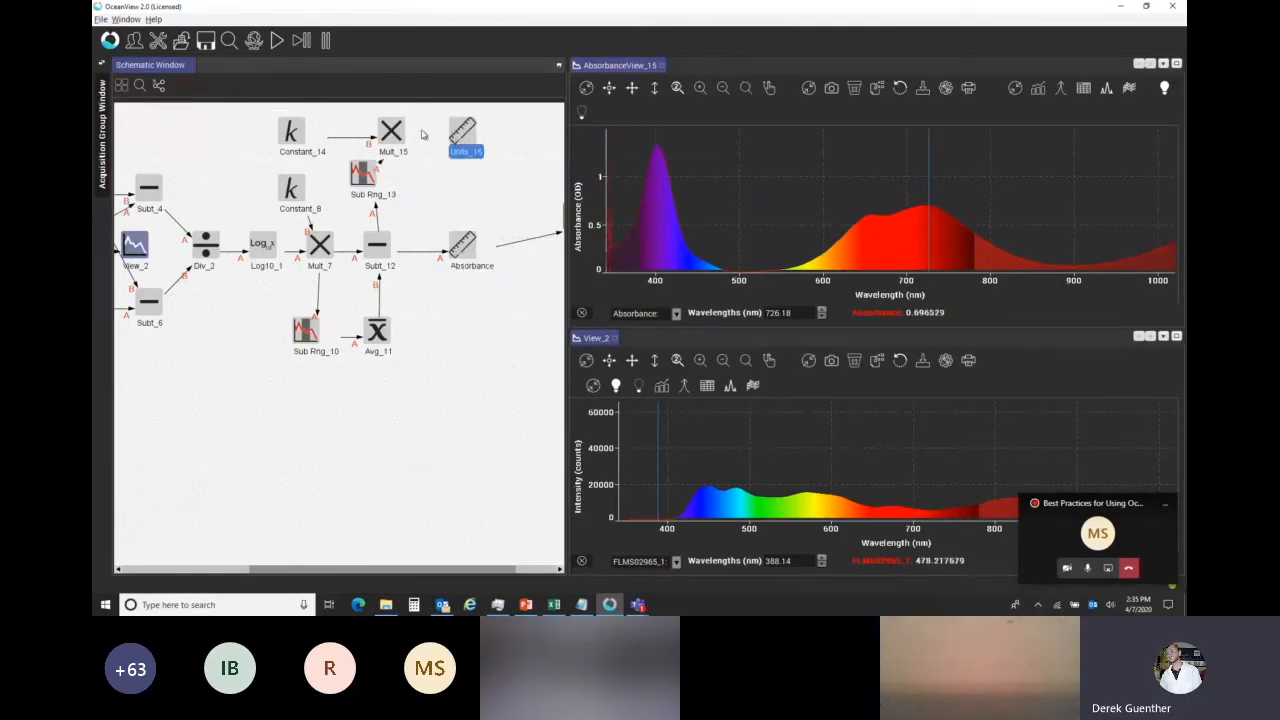
Add a scalar view beside the duplicated units node and link the units output into it.
right_click(500, 132)
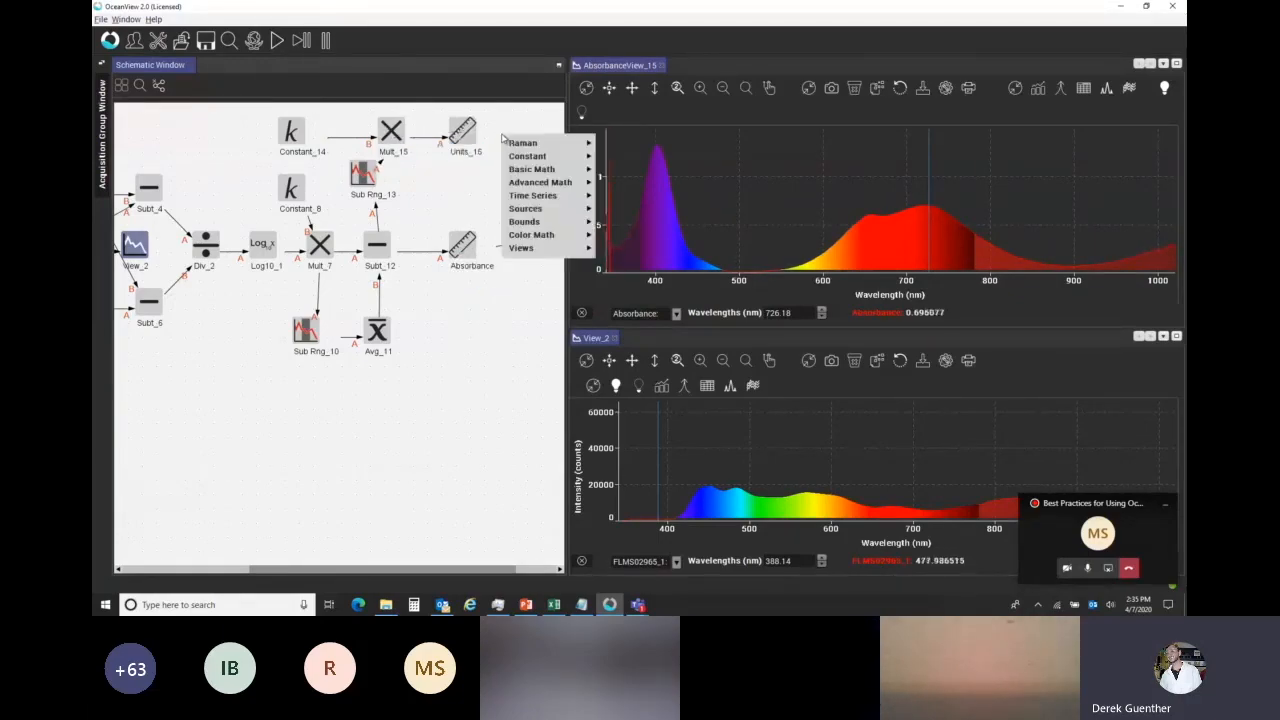
mouse_move(532, 250)
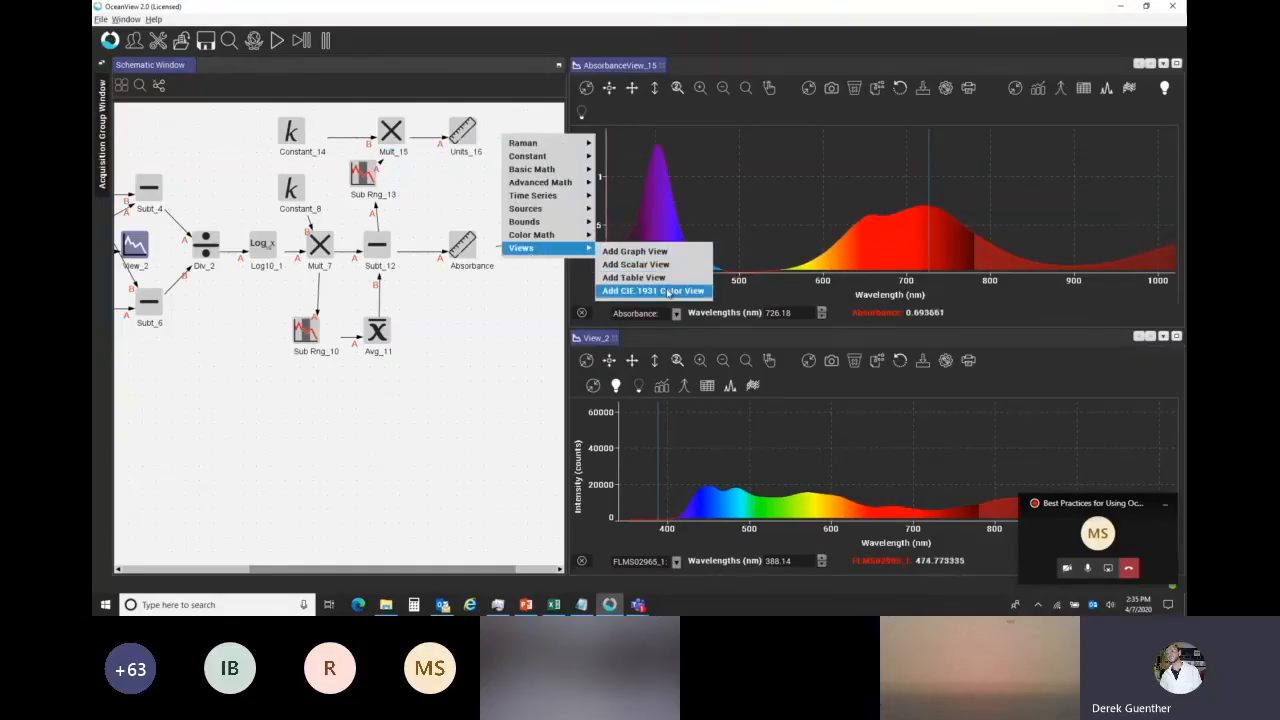
click(636, 264)
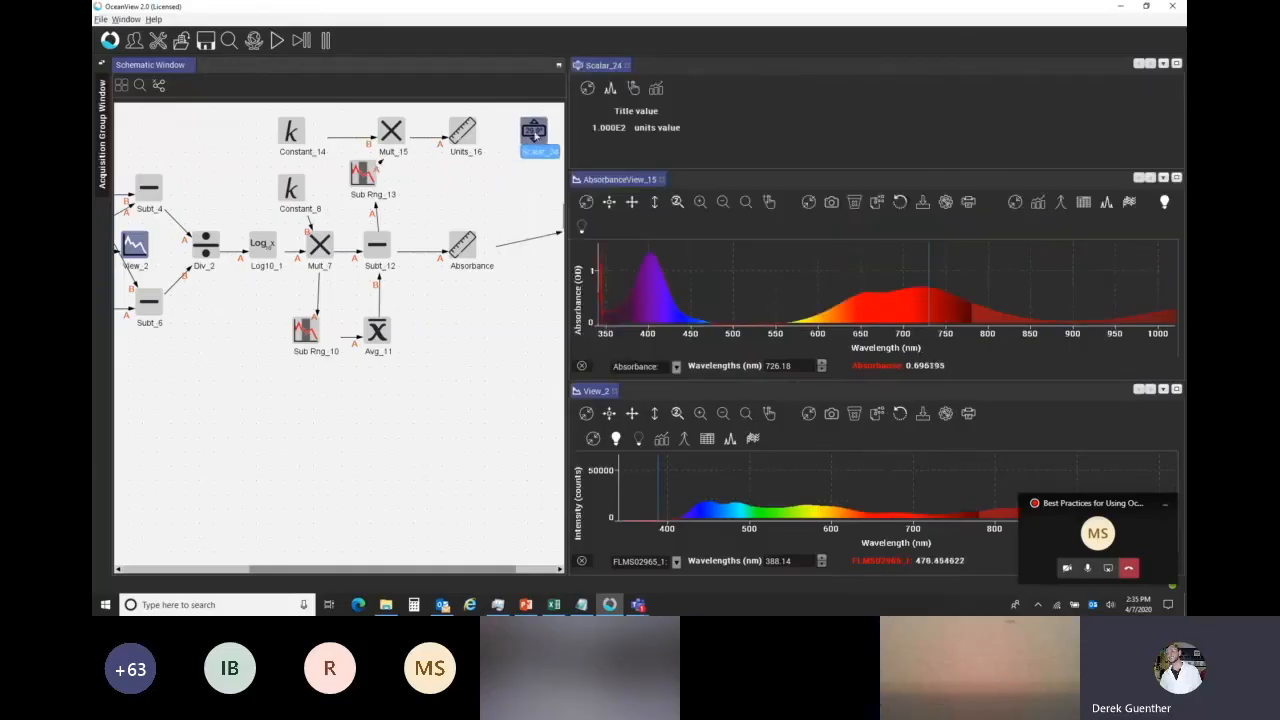
drag(461, 137, 533, 134)
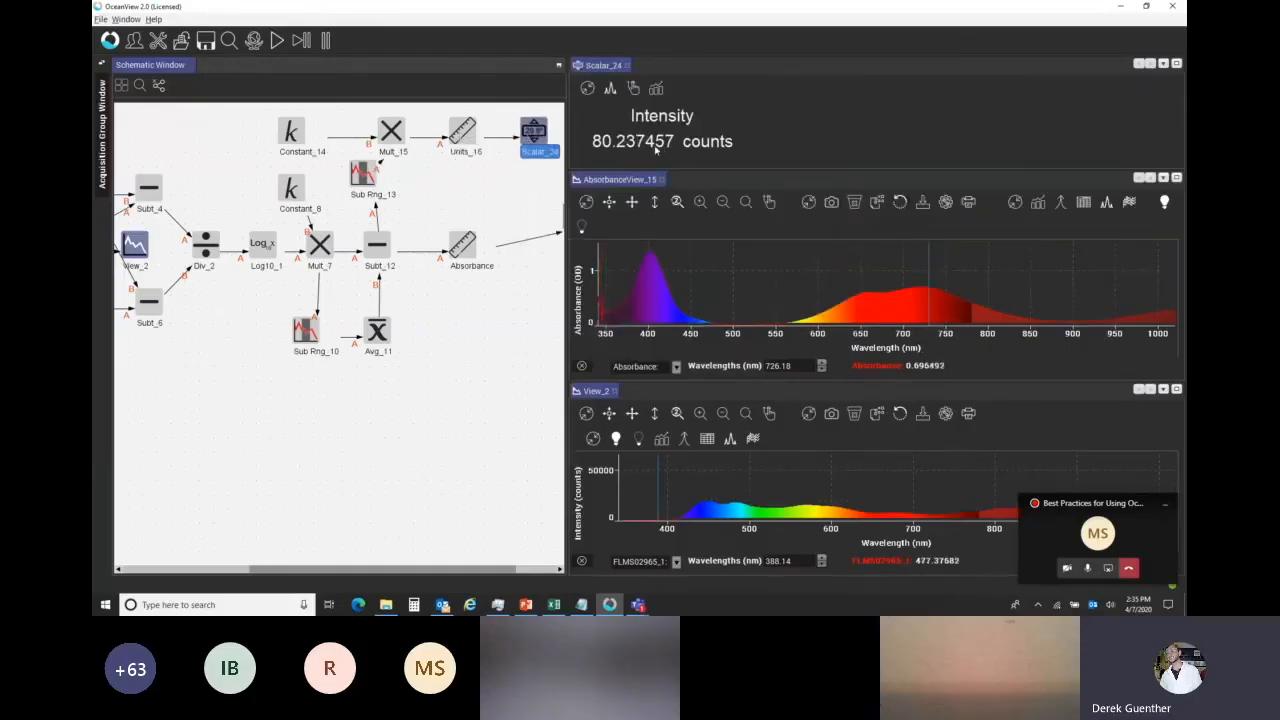
Set the Y title of Units_16 to [NiCl2] and its Y unit to g/L.
double_click(448, 132)
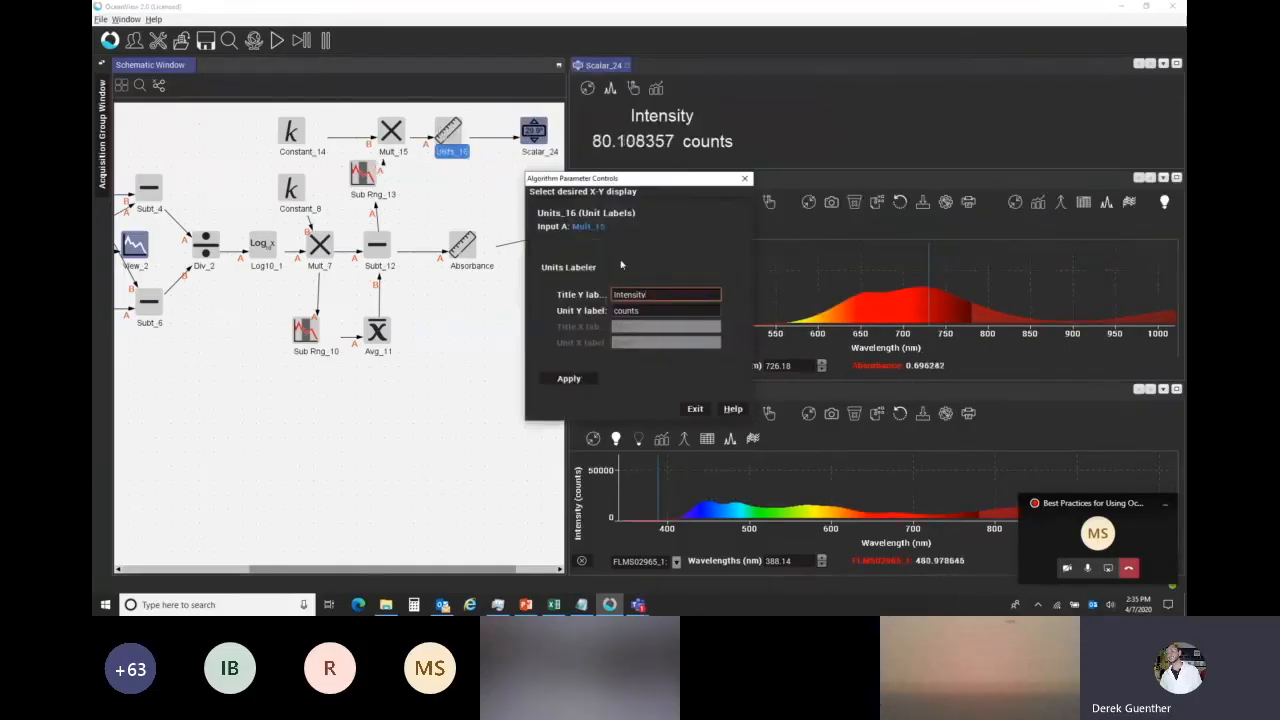
drag(640, 295, 609, 295)
key(BackSpace)
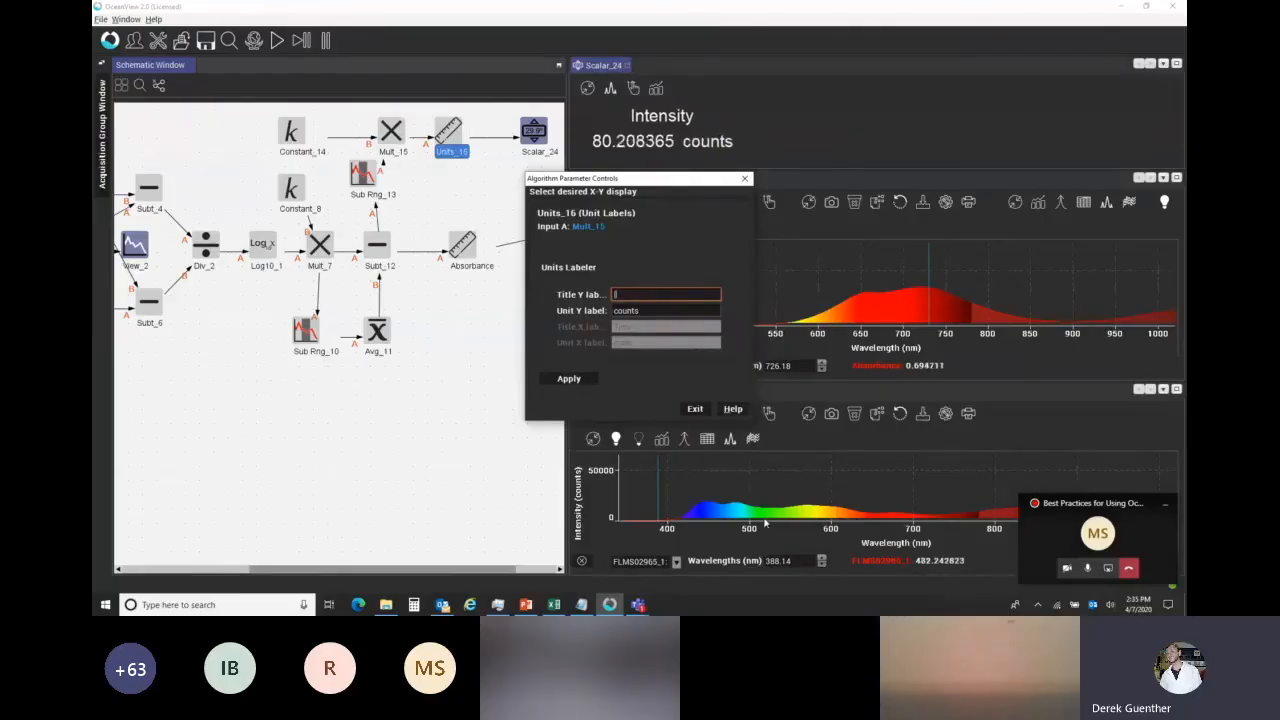
text([NiCl2])
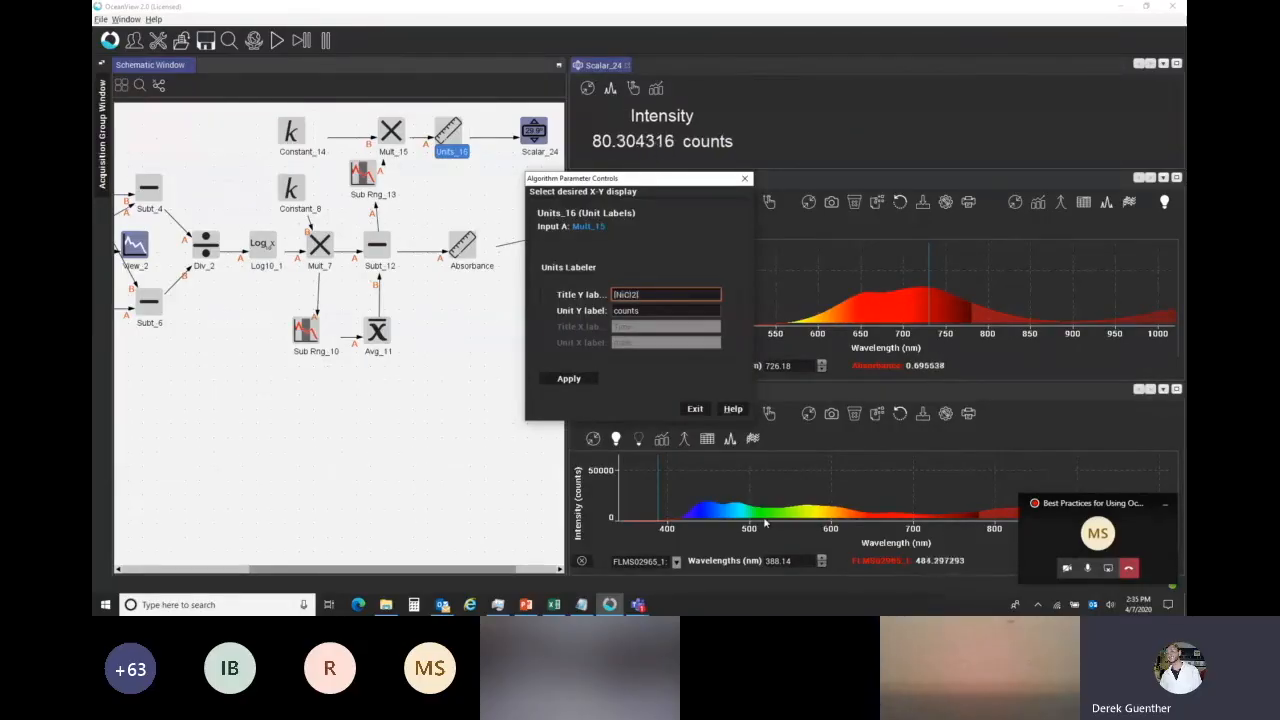
drag(654, 310, 608, 314)
text(g/L)
click(568, 378)
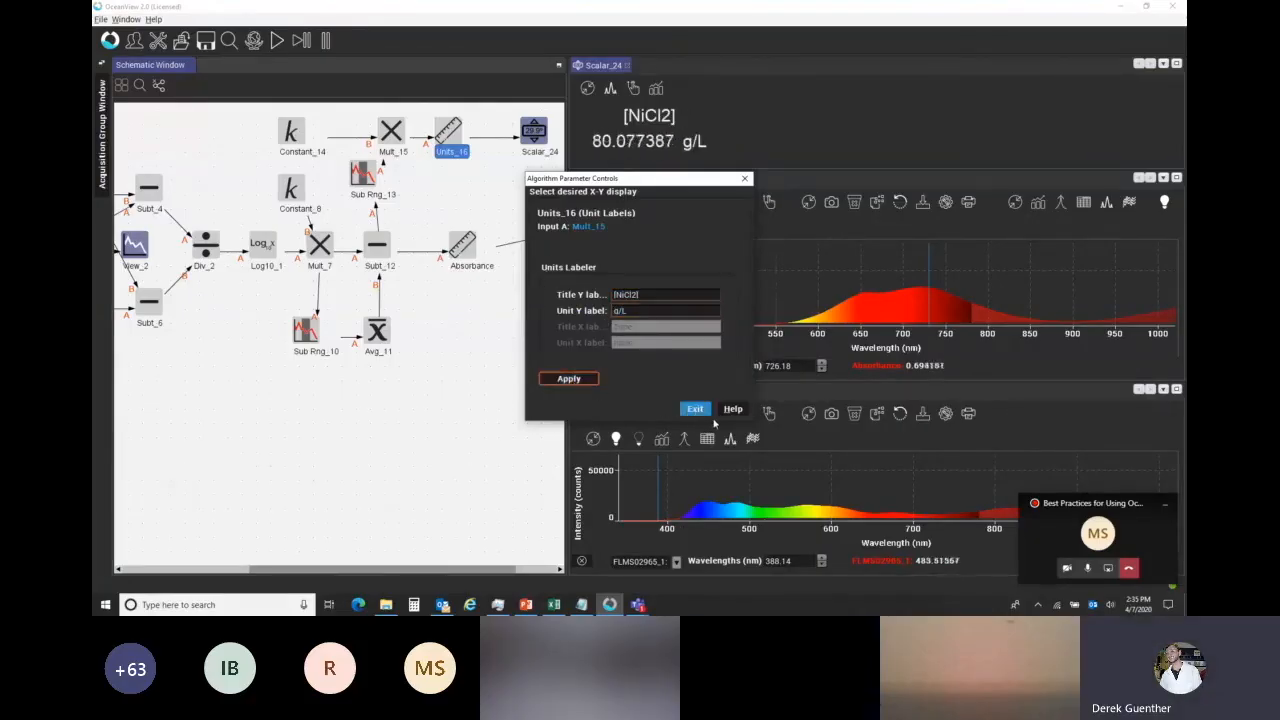
click(695, 409)
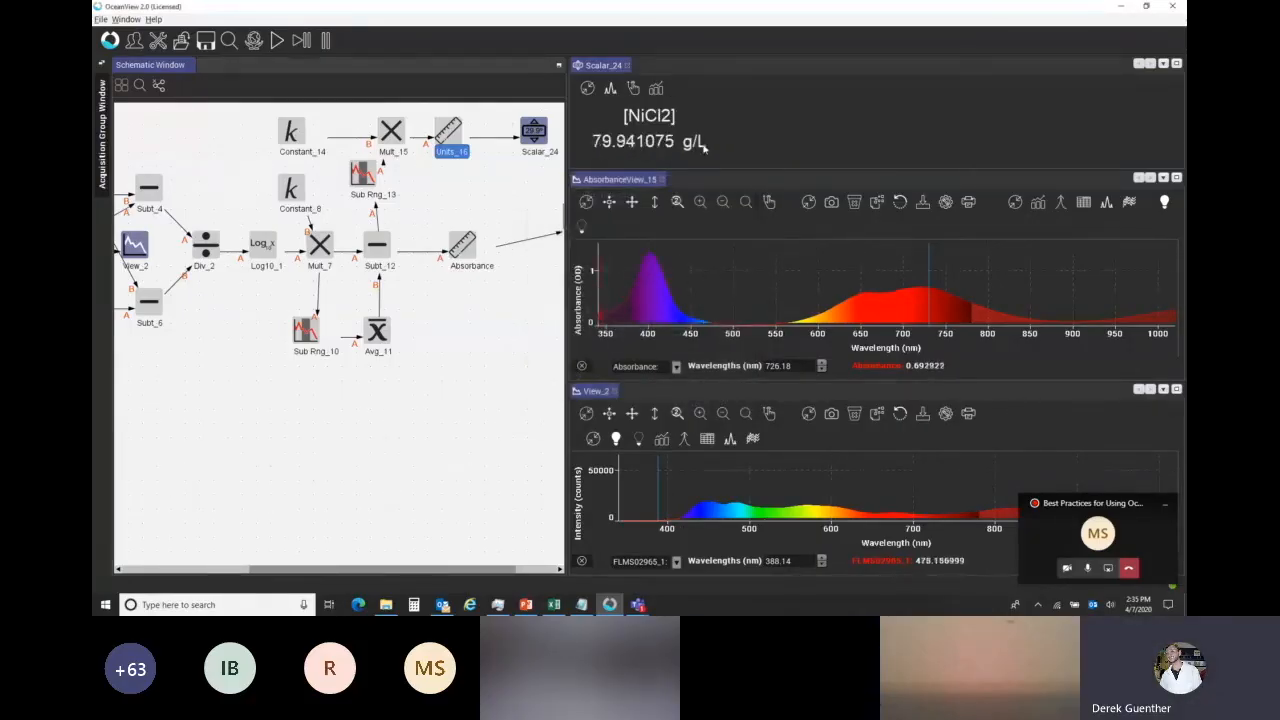
Set the graph layer's unit precision to two Y axis decimal places.
right_click(702, 258)
click(760, 266)
click(803, 283)
click(825, 401)
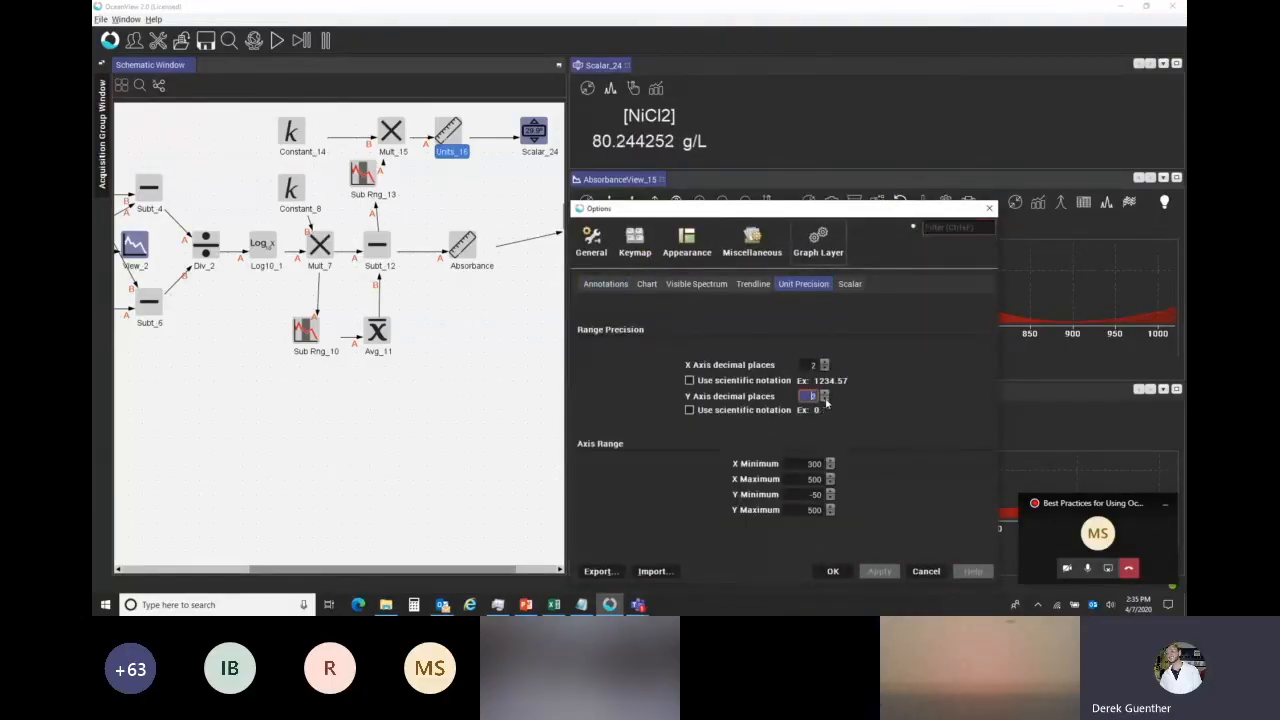
drag(863, 211, 832, 131)
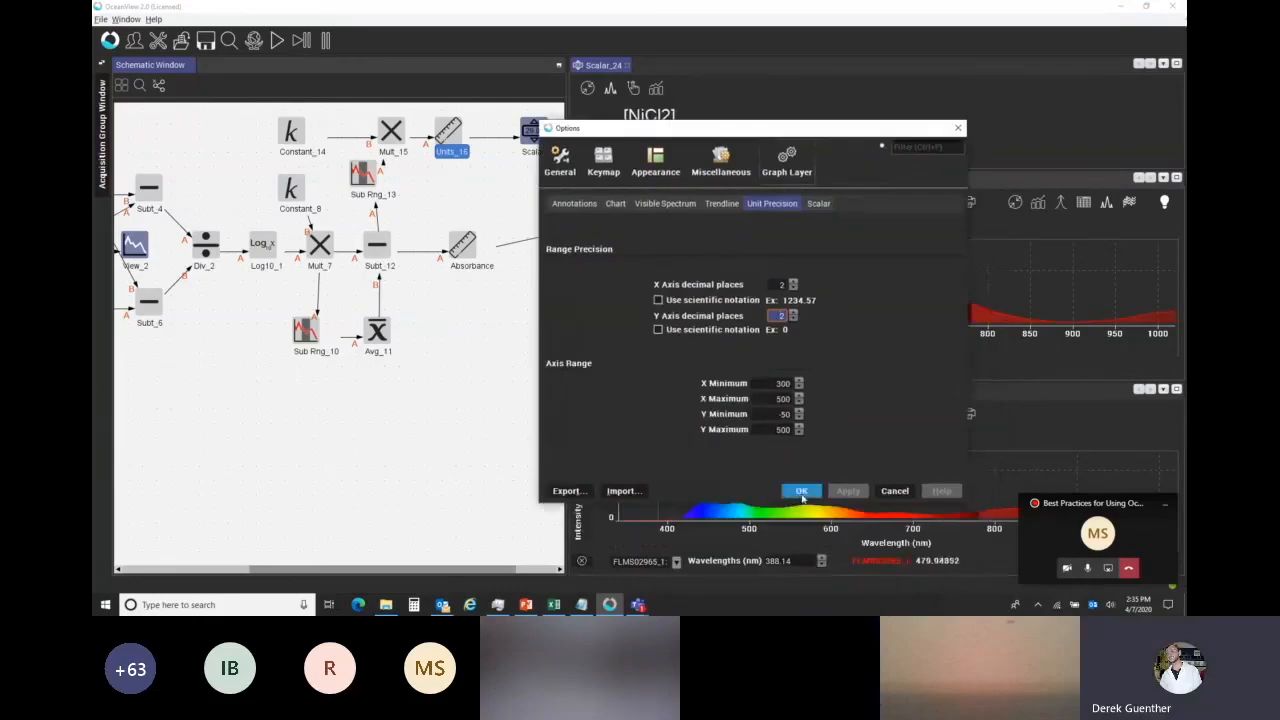
click(801, 491)
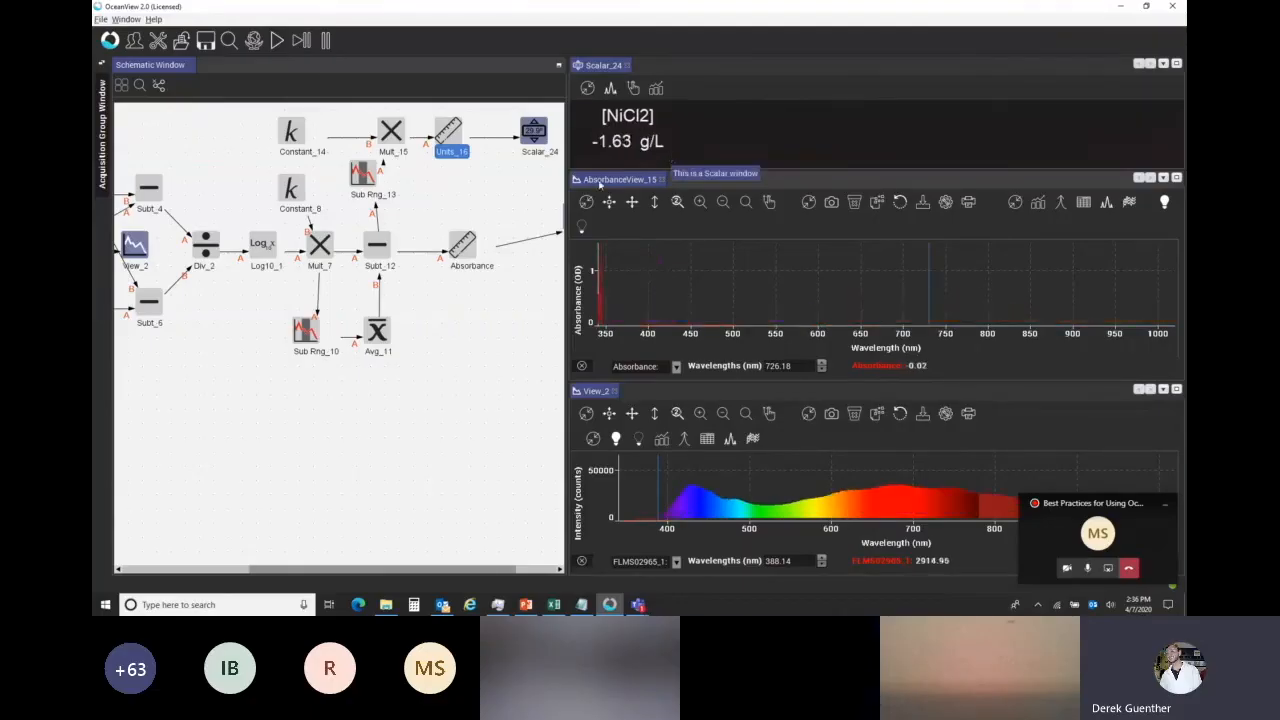
click(1064, 571)
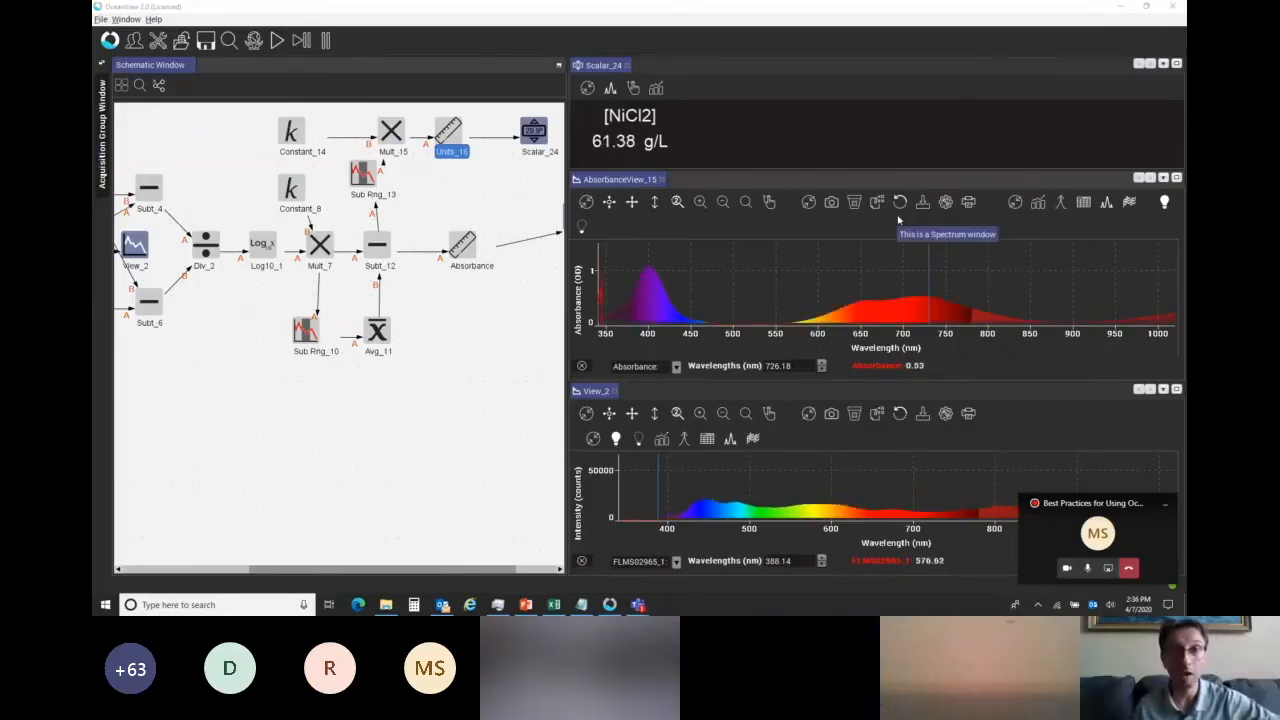
mouse_move(693, 8)
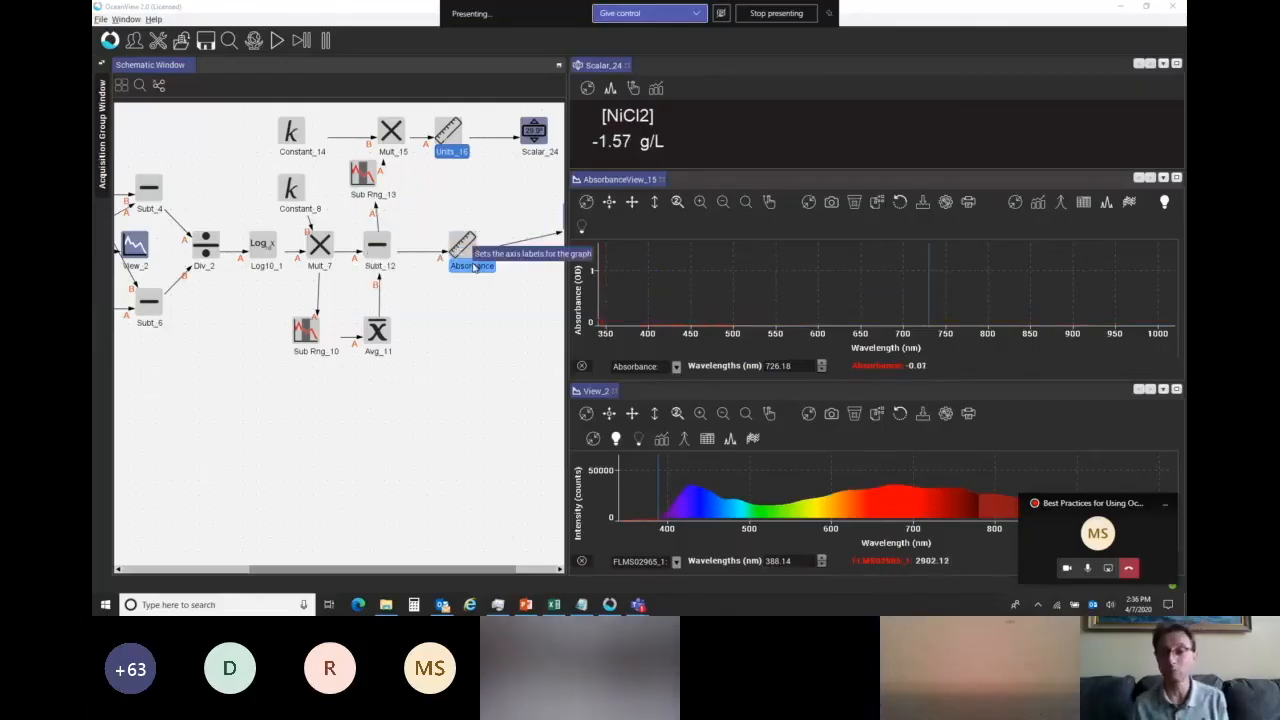
Switch to the NiCl2 workbook in Excel, check the [NiCl2] versus 723 nm absorbance chart, and return to OceanView.
click(554, 605)
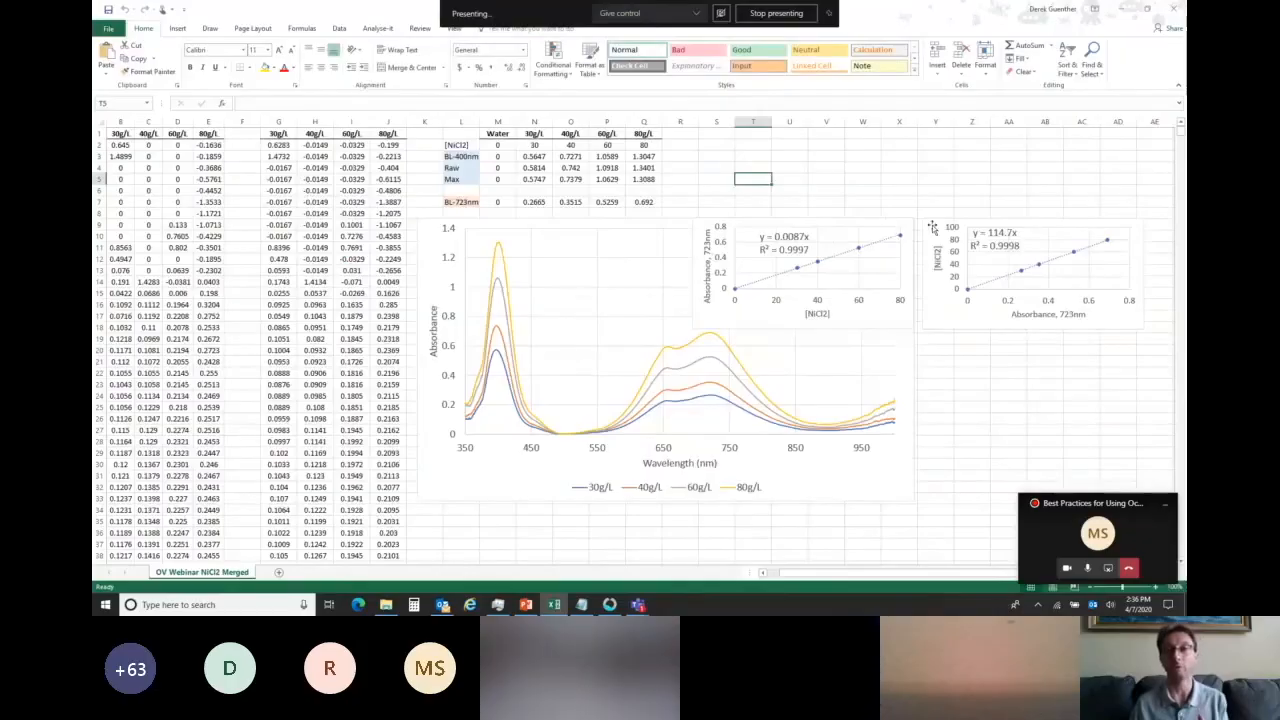
click(991, 242)
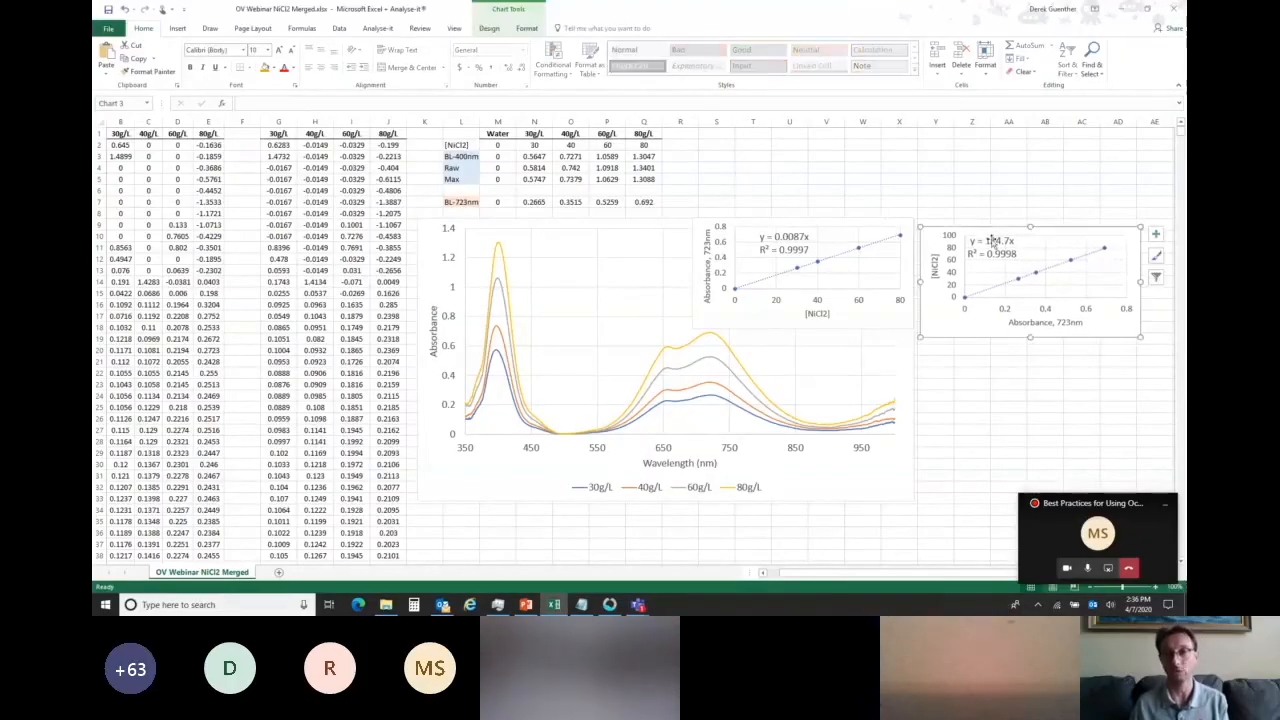
click(610, 604)
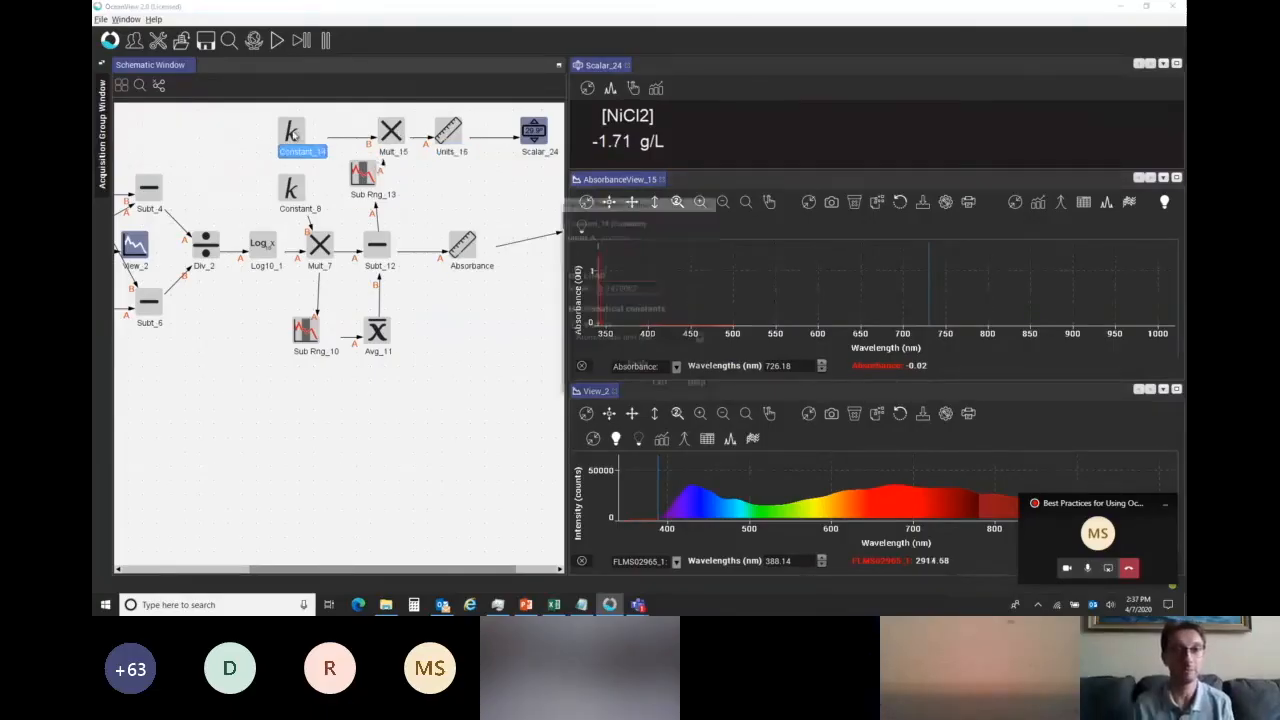
Delete the Constant_14 and Mult_15 nodes from the schematic.
right_click(290, 144)
click(318, 178)
right_click(388, 137)
click(406, 170)
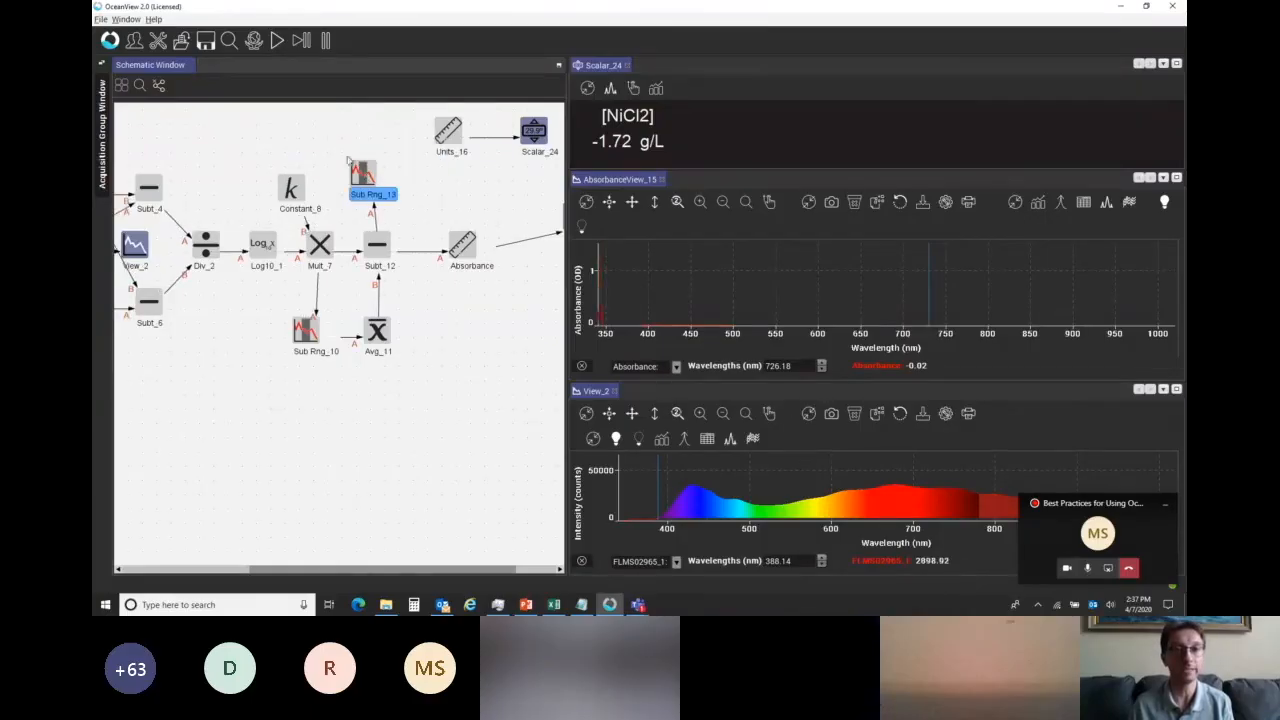
Switch to NiCl2Cal.txt in Notepad and examine its paired absorbance and concentration calibration values.
click(581, 604)
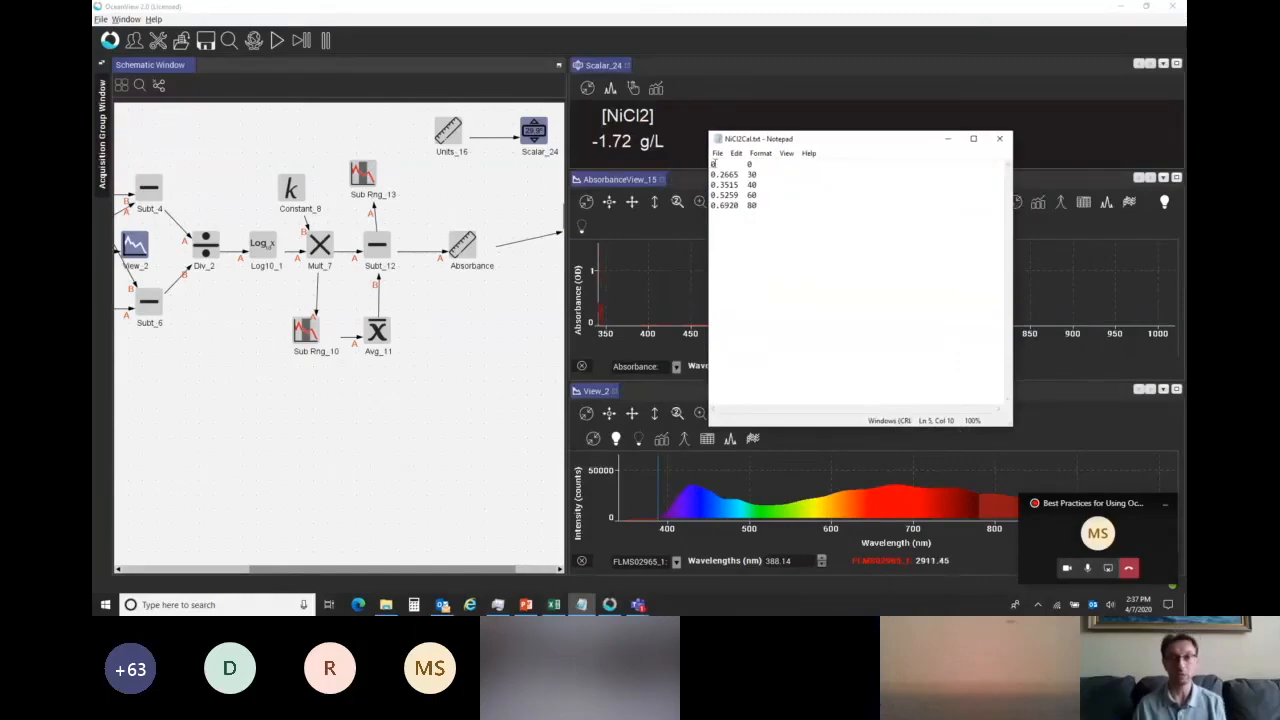
key(ctrl+a)
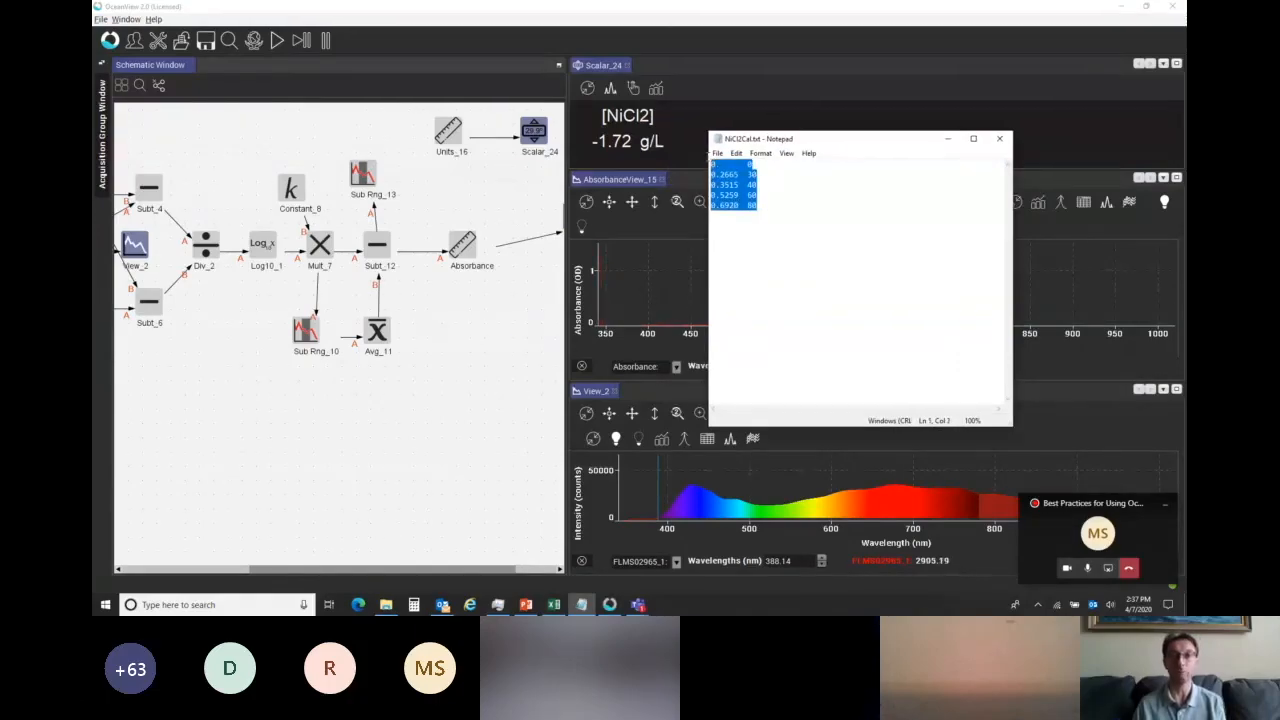
click(785, 219)
key(ctrl+a)
click(795, 208)
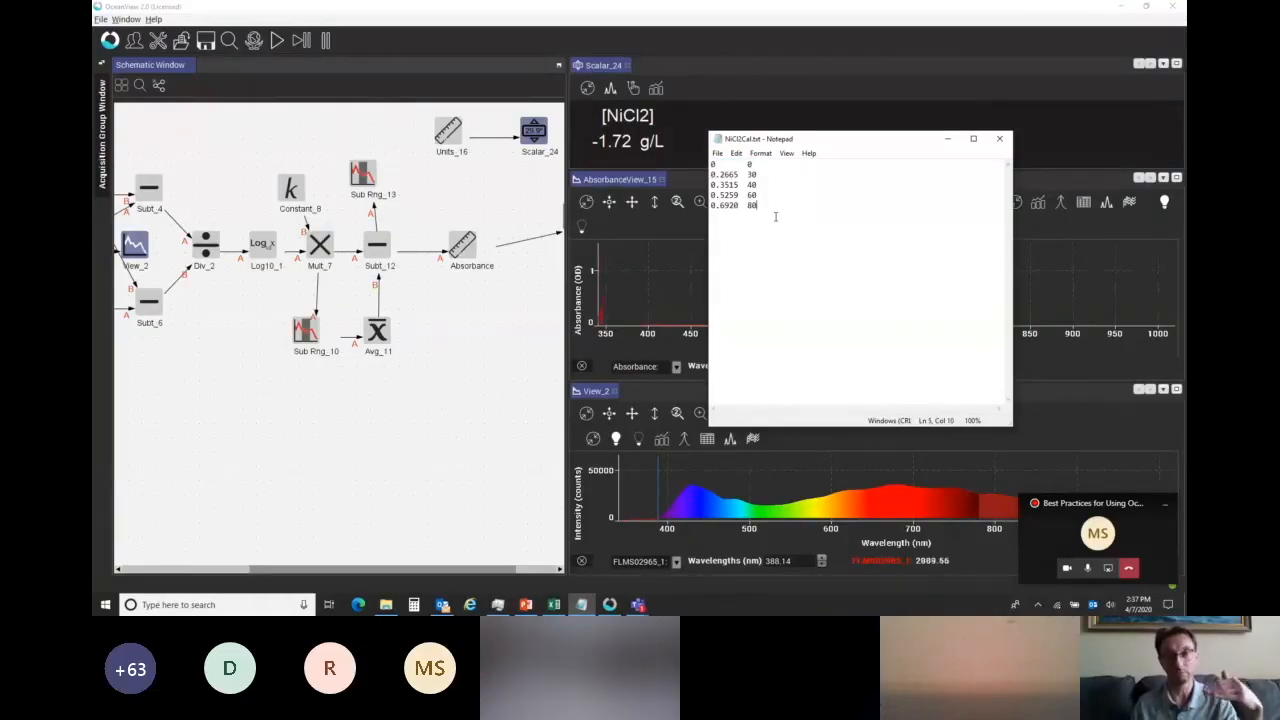
Return to OceanView and add a File source node in the empty area above the absorbance processing chain.
click(505, 5)
right_click(281, 127)
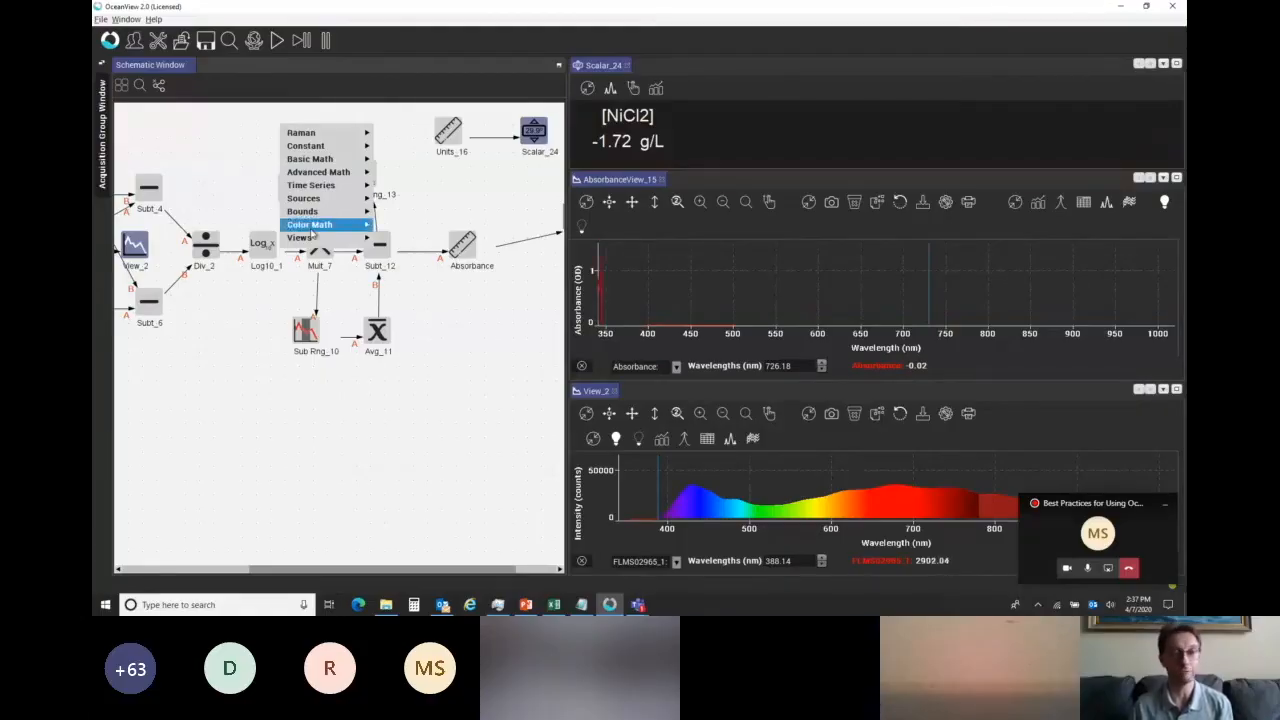
mouse_move(316, 199)
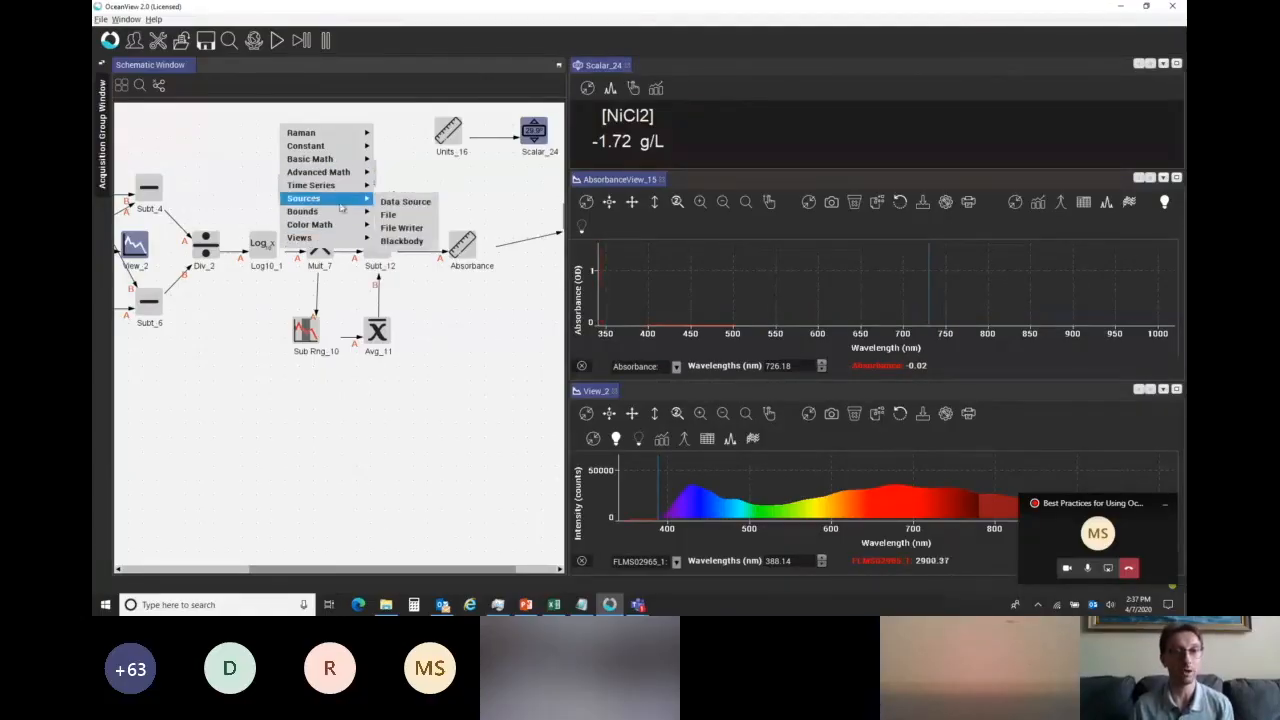
click(403, 221)
drag(280, 140, 253, 134)
Add a Linear Regression node and place it beside the File node.
right_click(312, 125)
mouse_move(370, 172)
mouse_move(428, 176)
click(540, 259)
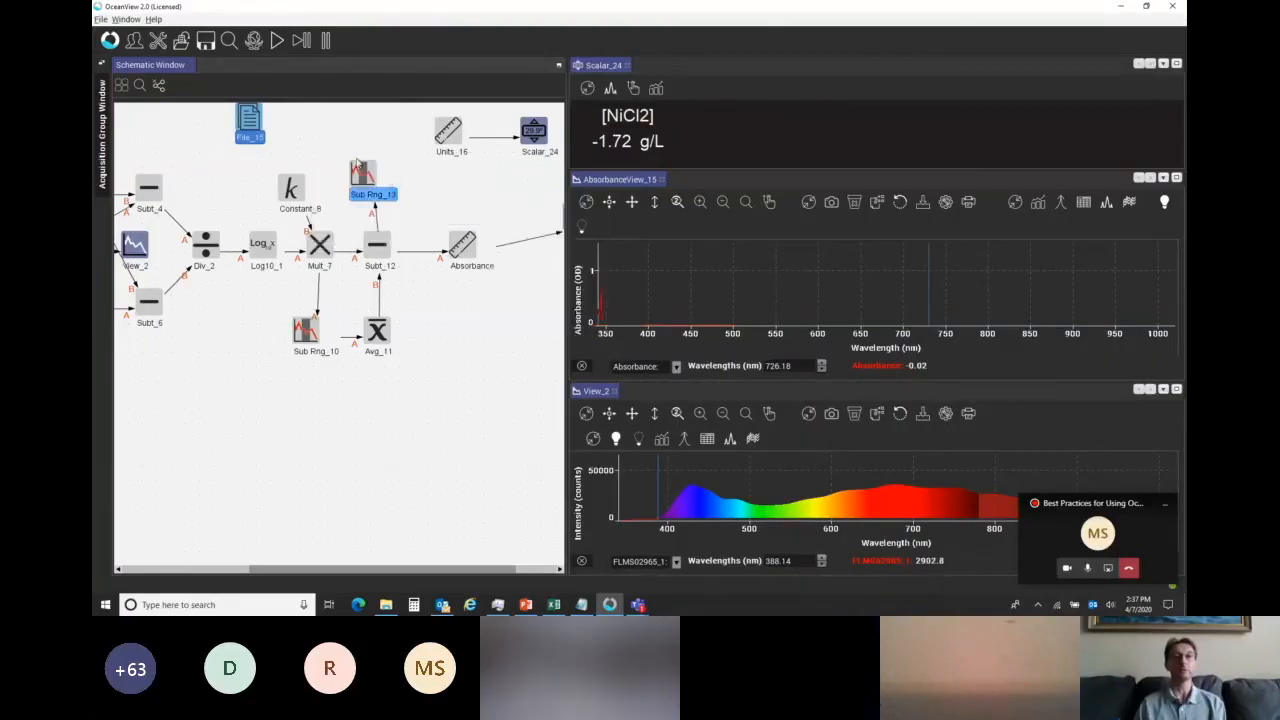
drag(320, 140, 318, 126)
Load NiCl2Cal.txt into the File_15 node and close its parameter controls.
double_click(250, 120)
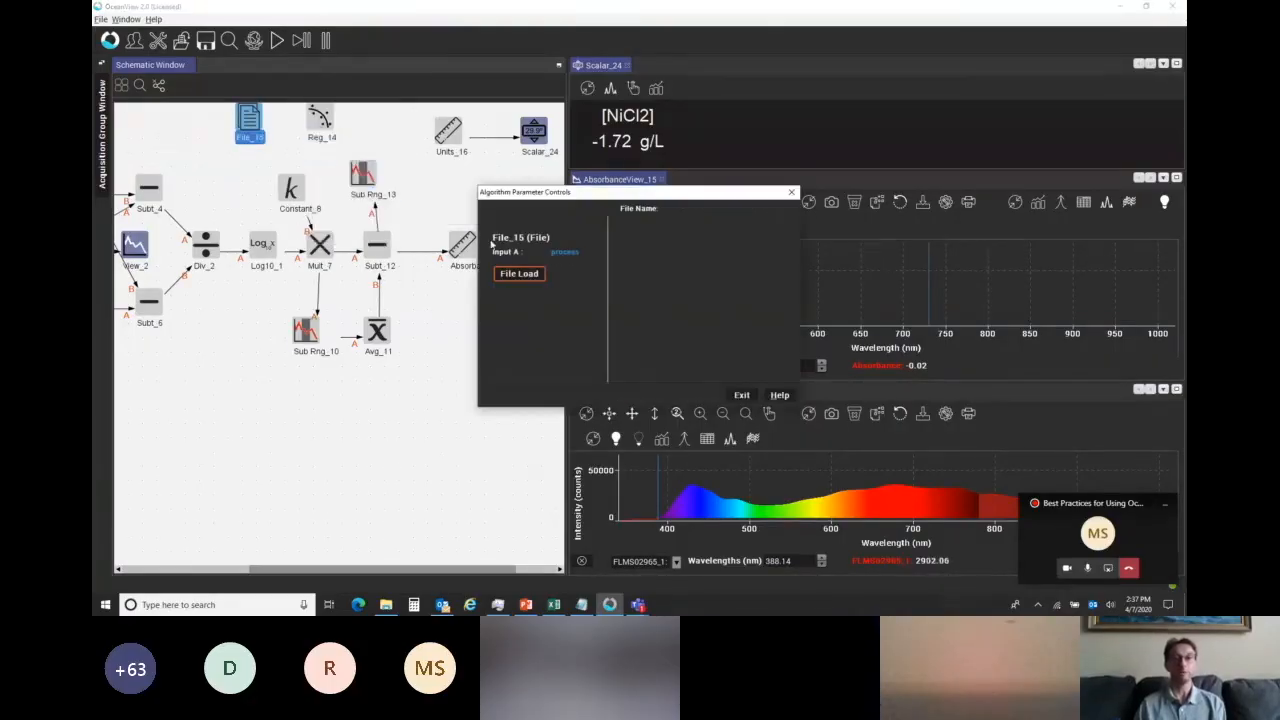
click(518, 274)
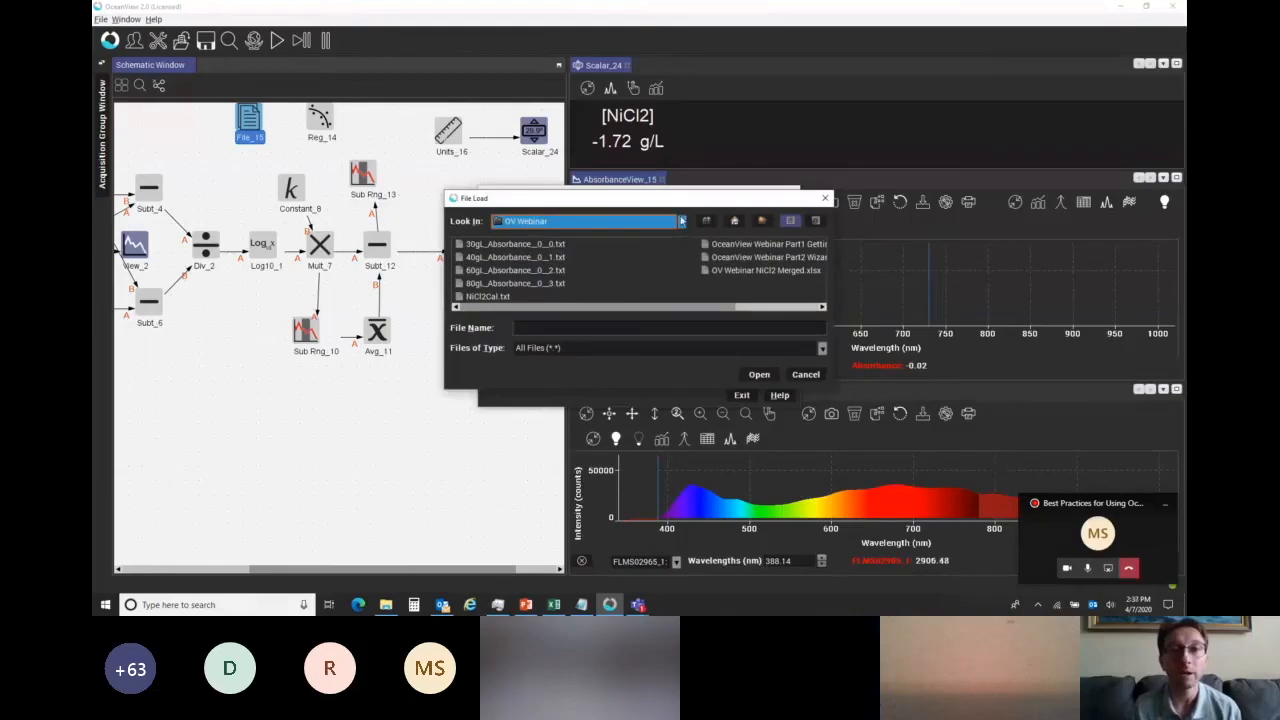
click(488, 296)
click(759, 374)
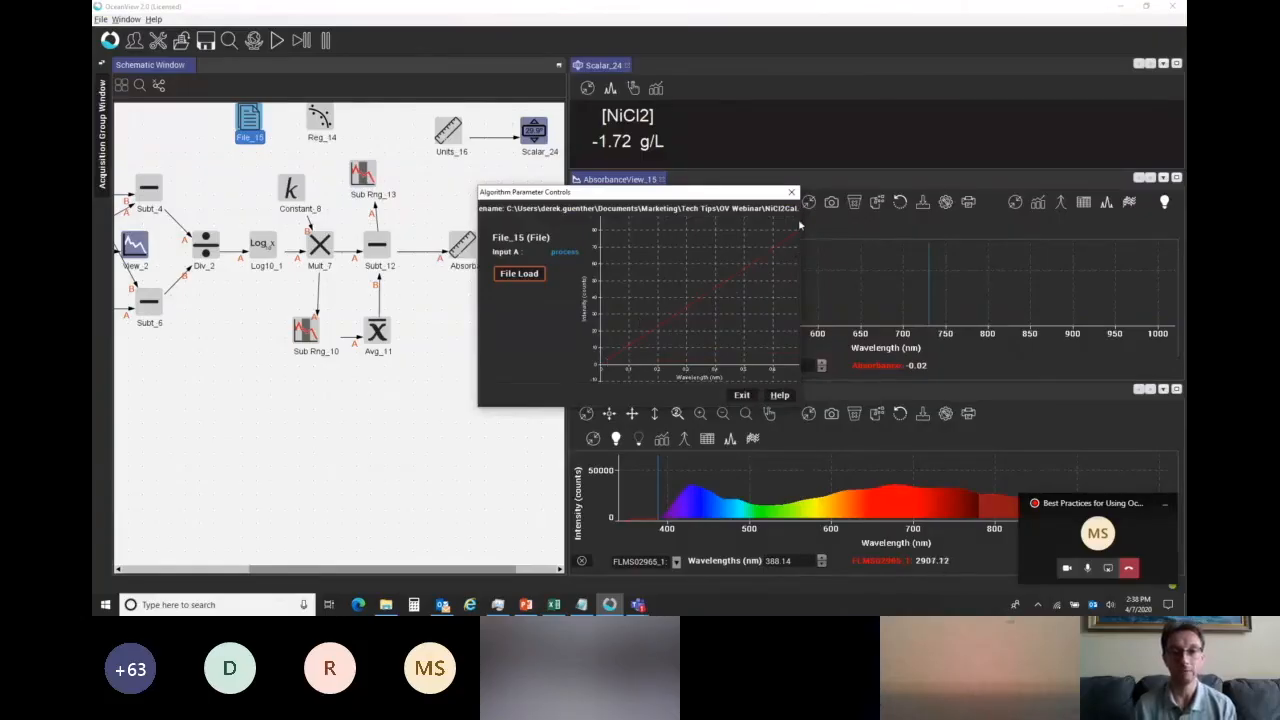
click(740, 396)
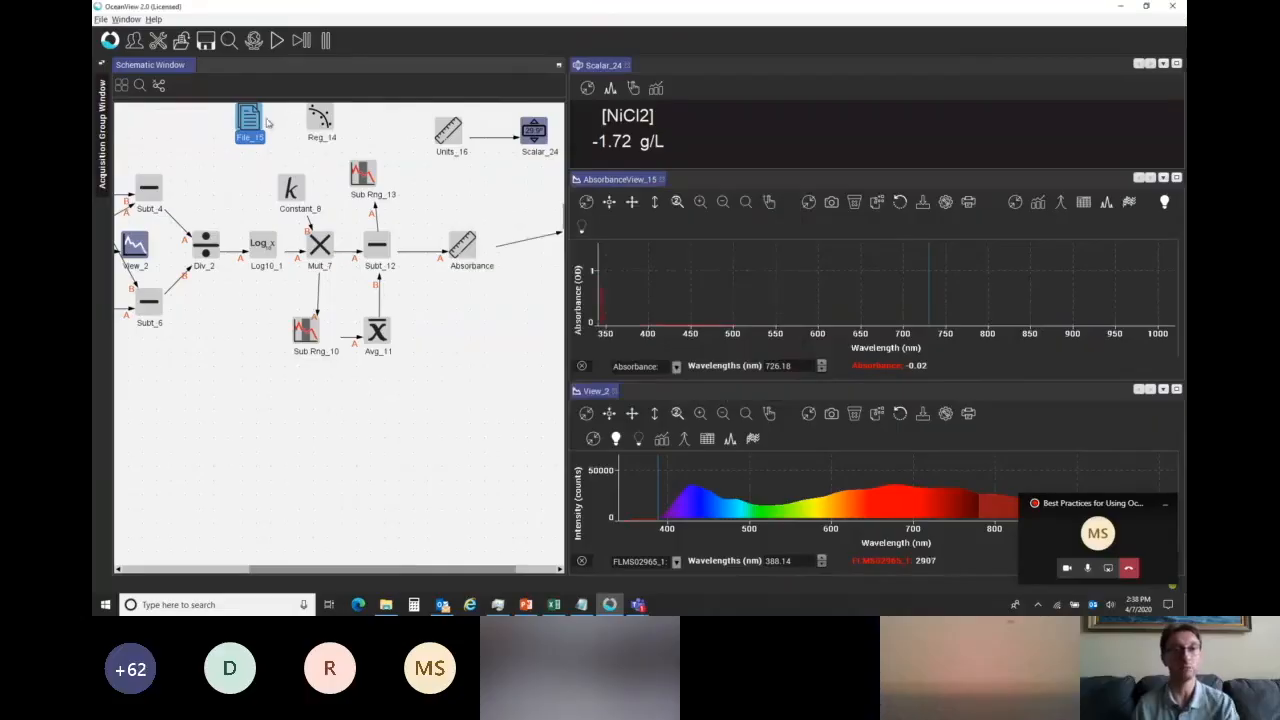
Add an Evaluate Function node after Reg_14, with File_15 feeding the regression and the regression feeding the new node.
right_click(363, 120)
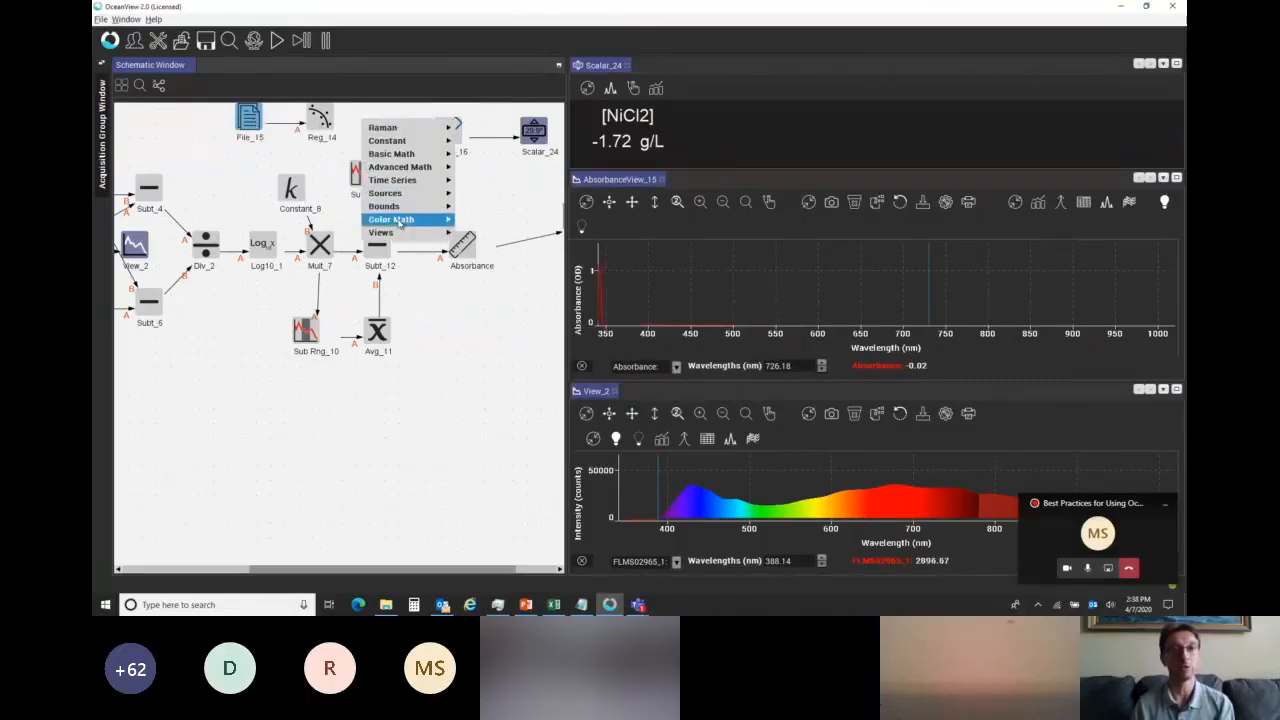
mouse_move(400, 166)
mouse_move(490, 196)
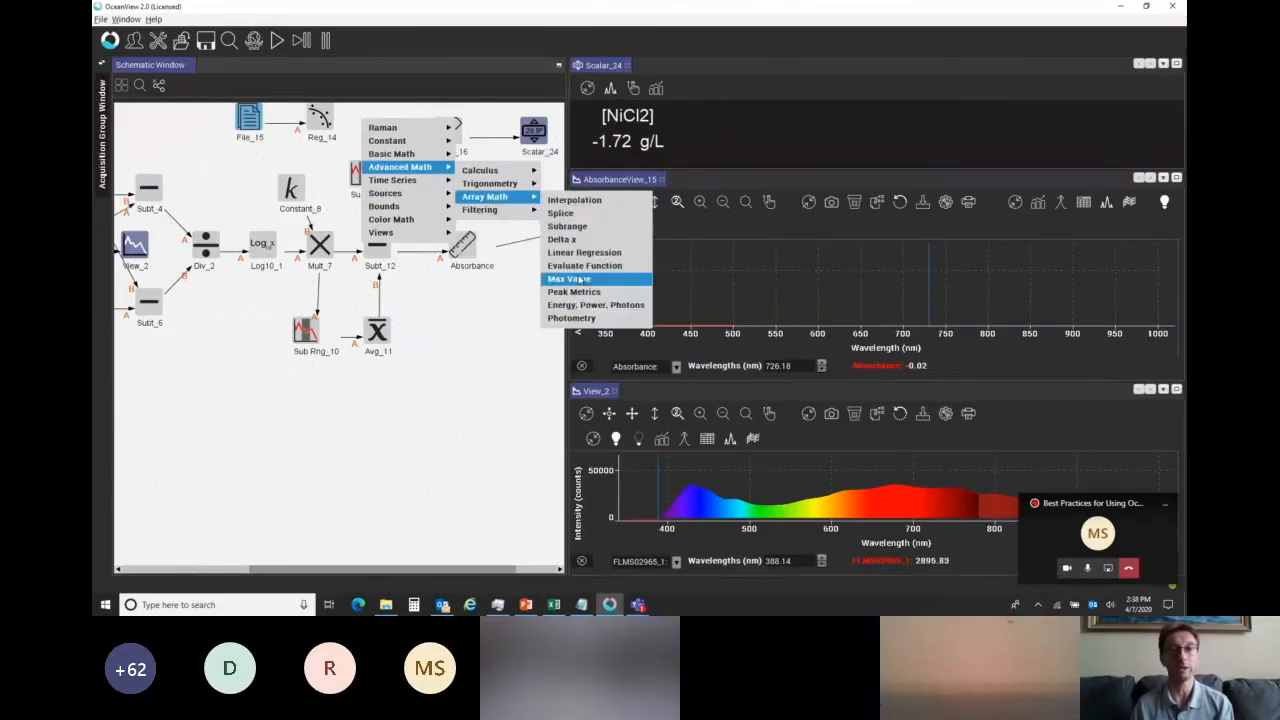
click(579, 279)
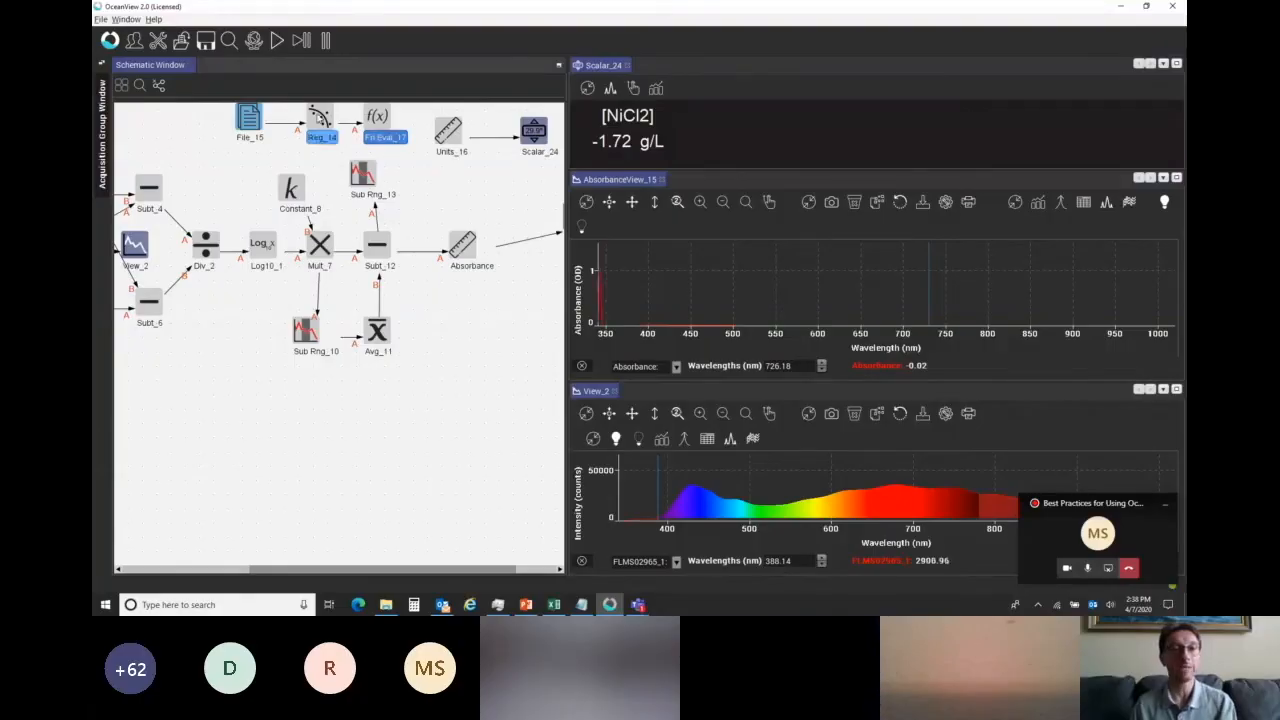
Open the Reg_14 parameter controls and enable Zero Intercept for the first-order fit.
double_click(320, 120)
click(576, 319)
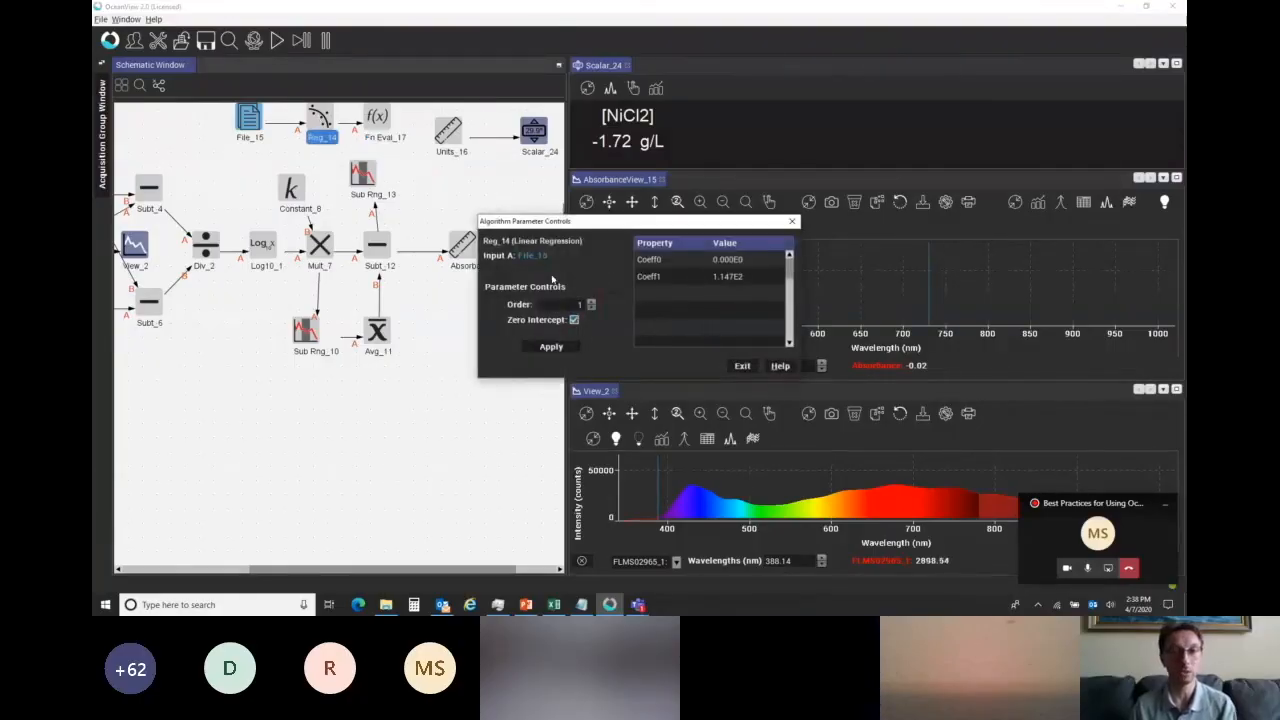
drag(553, 222, 591, 224)
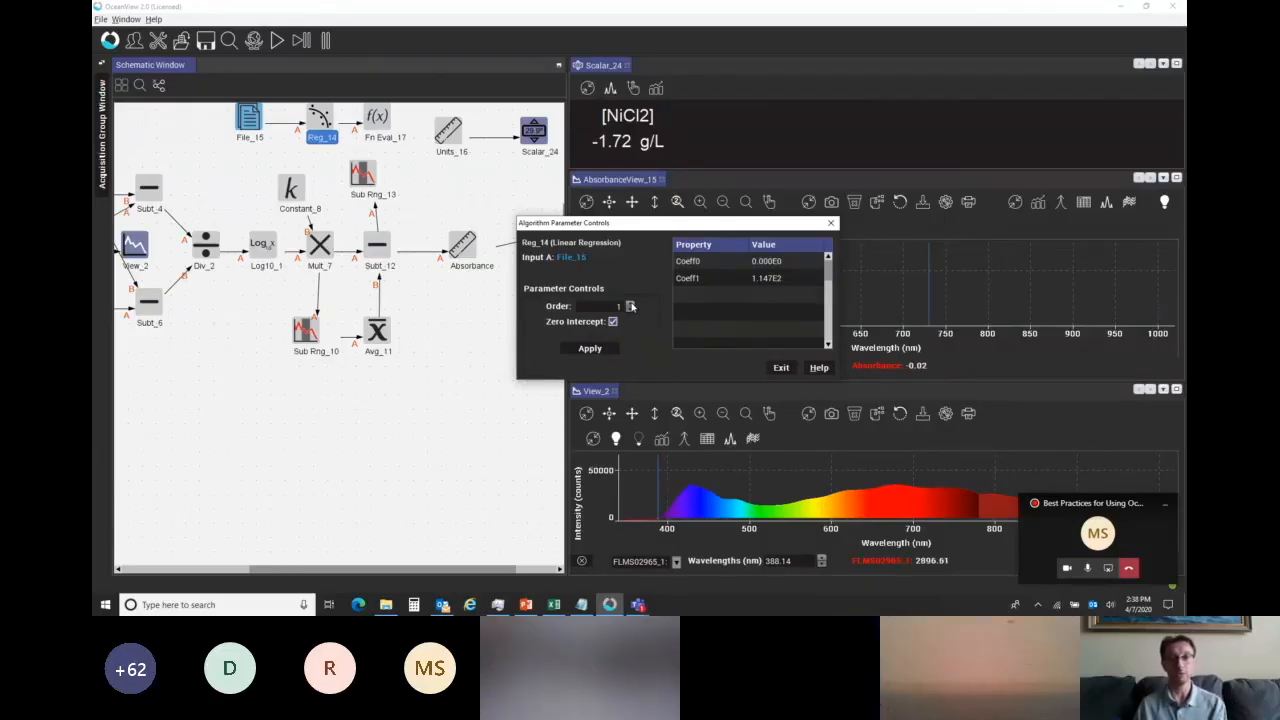
Try a fourth-order regression in Reg_14, applying it first with Zero Intercept and again without it.
double_click(631, 305)
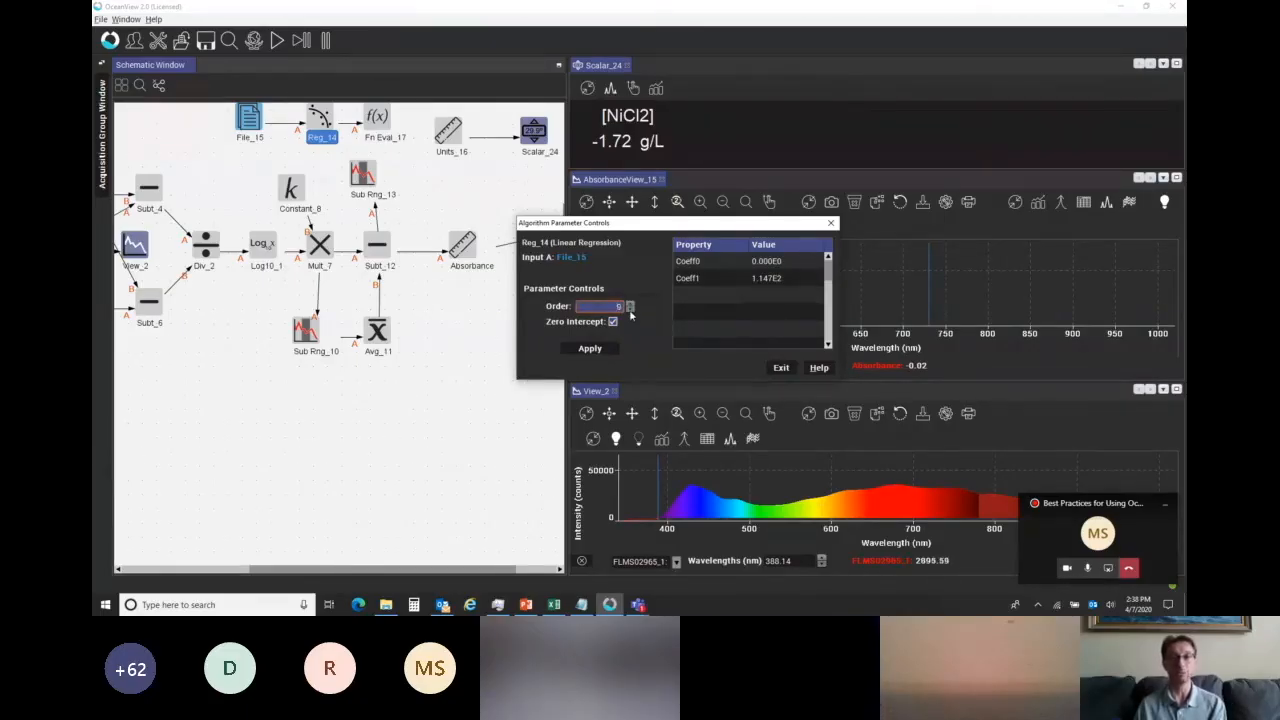
click(592, 349)
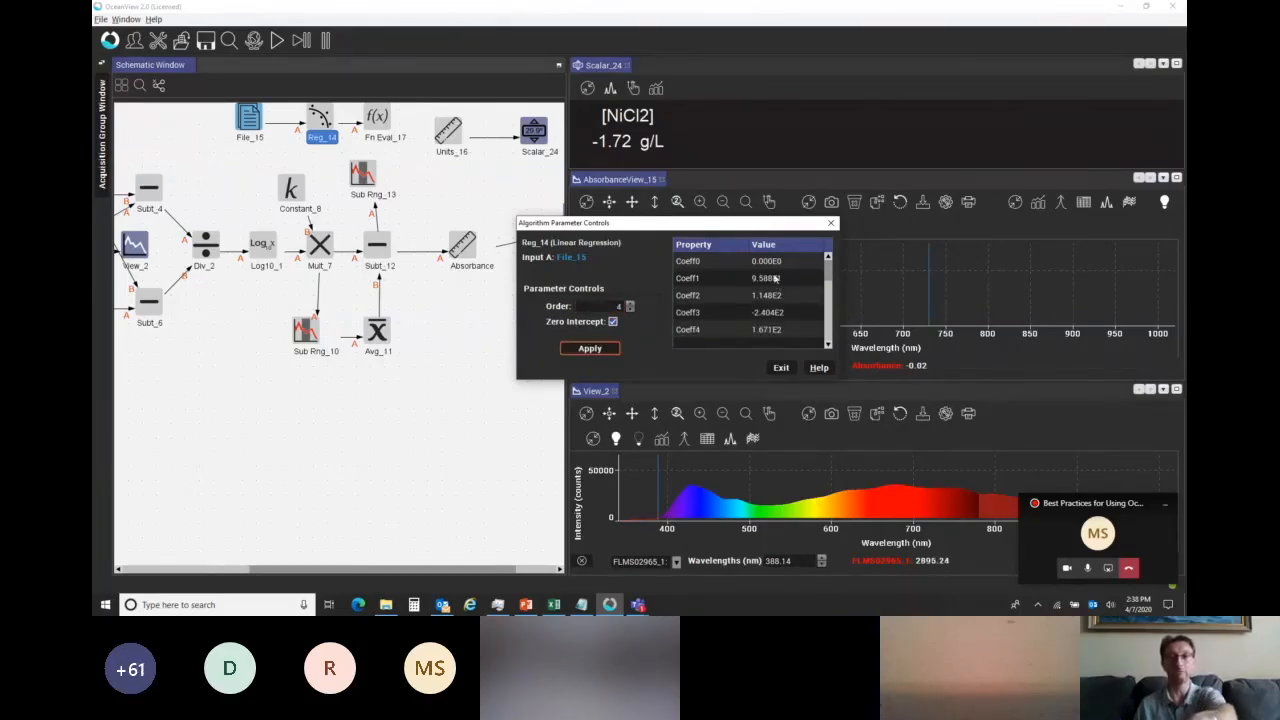
click(613, 322)
click(579, 326)
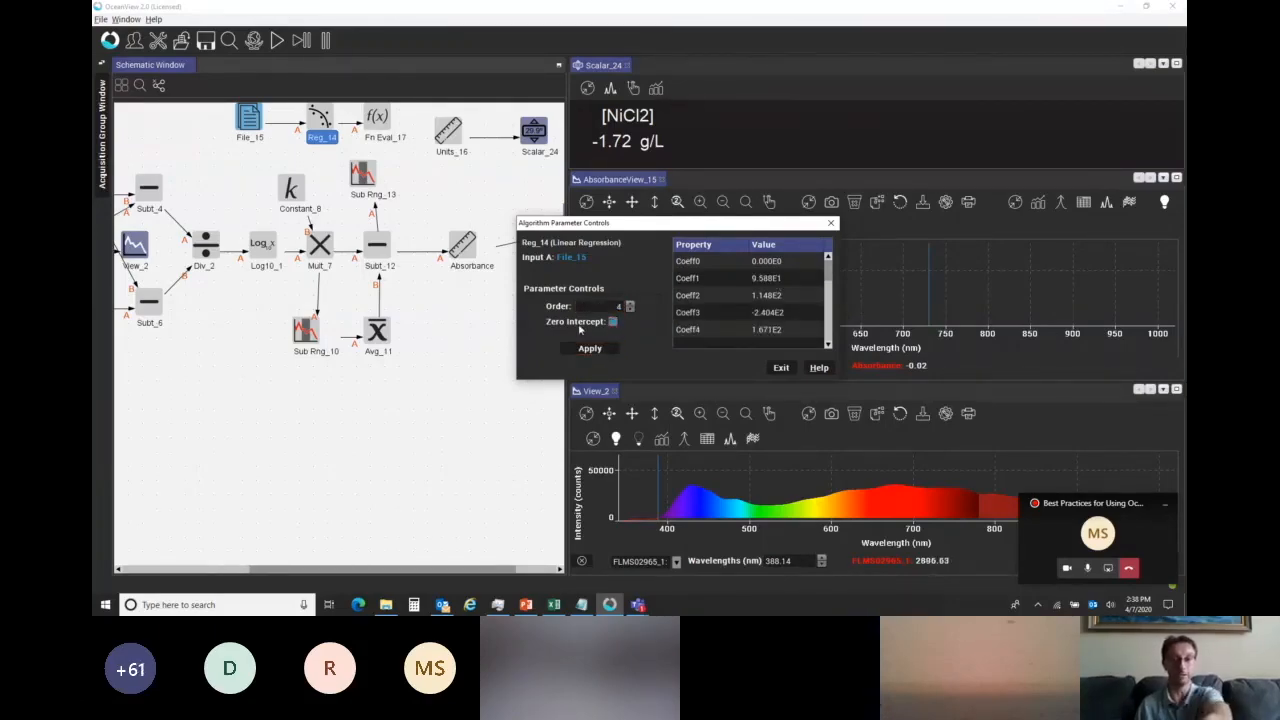
click(590, 349)
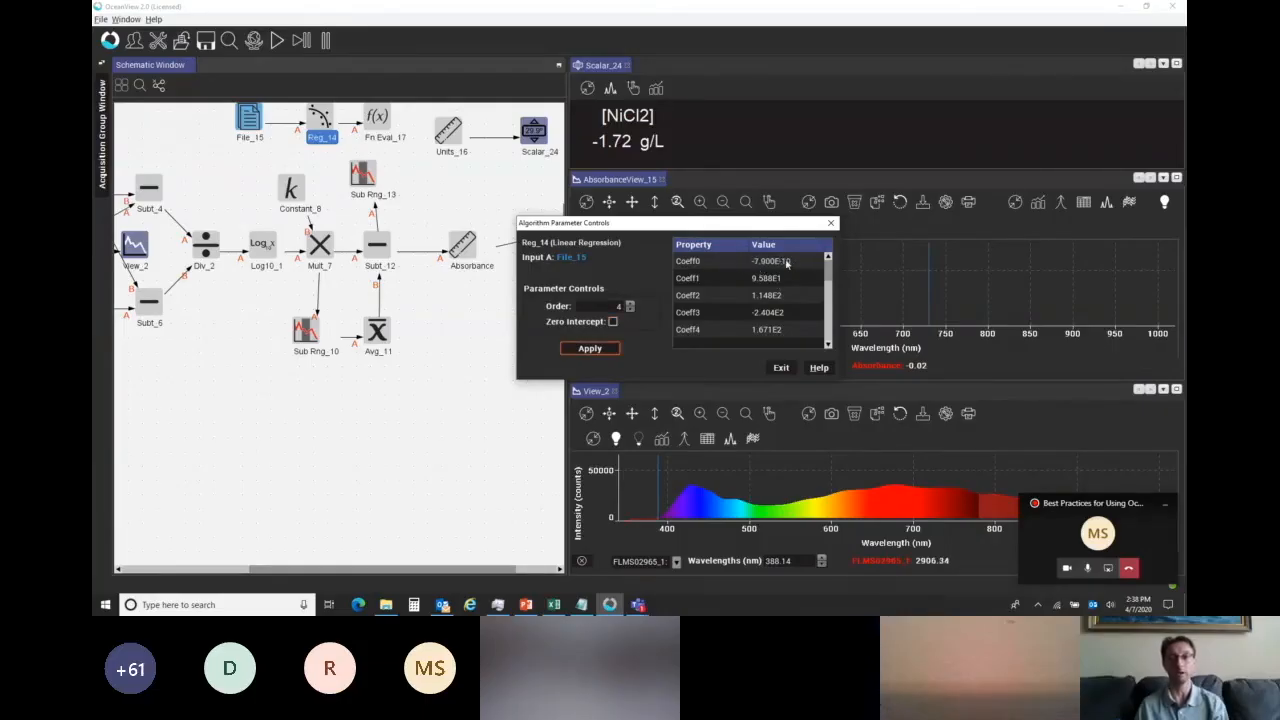
Set Reg_14 back to order 1 with Zero Intercept enabled, apply the fit and close its controls.
click(612, 321)
click(630, 303)
text(1)
key(Return)
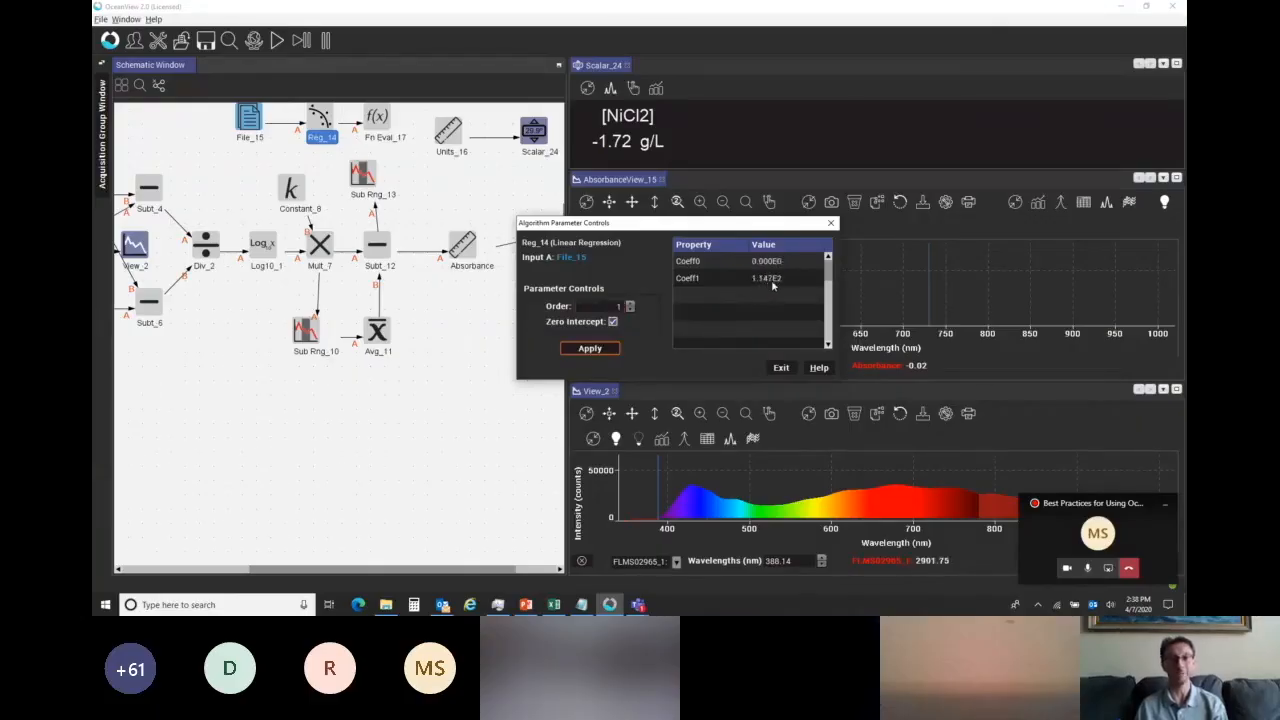
click(781, 368)
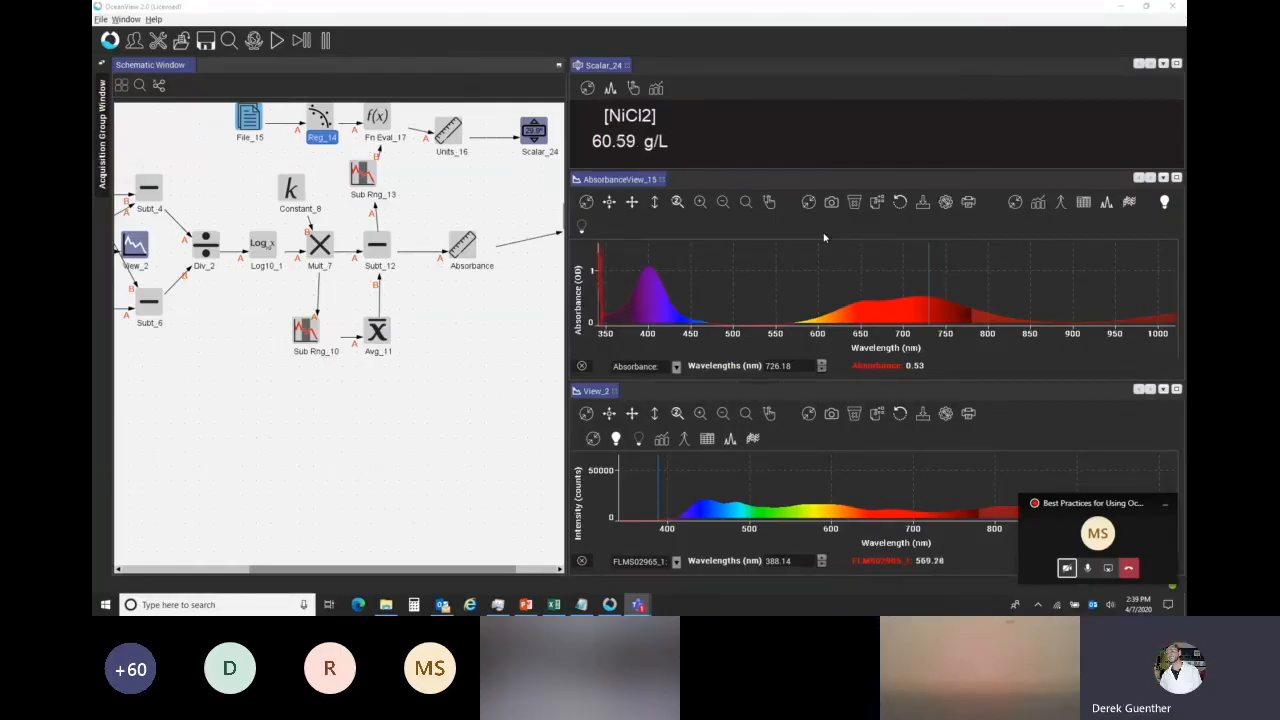
Review the File_15 node's calibration data and examine the schematic through to the Scalar_24 and AbsorbanceView_15 outputs.
double_click(249, 118)
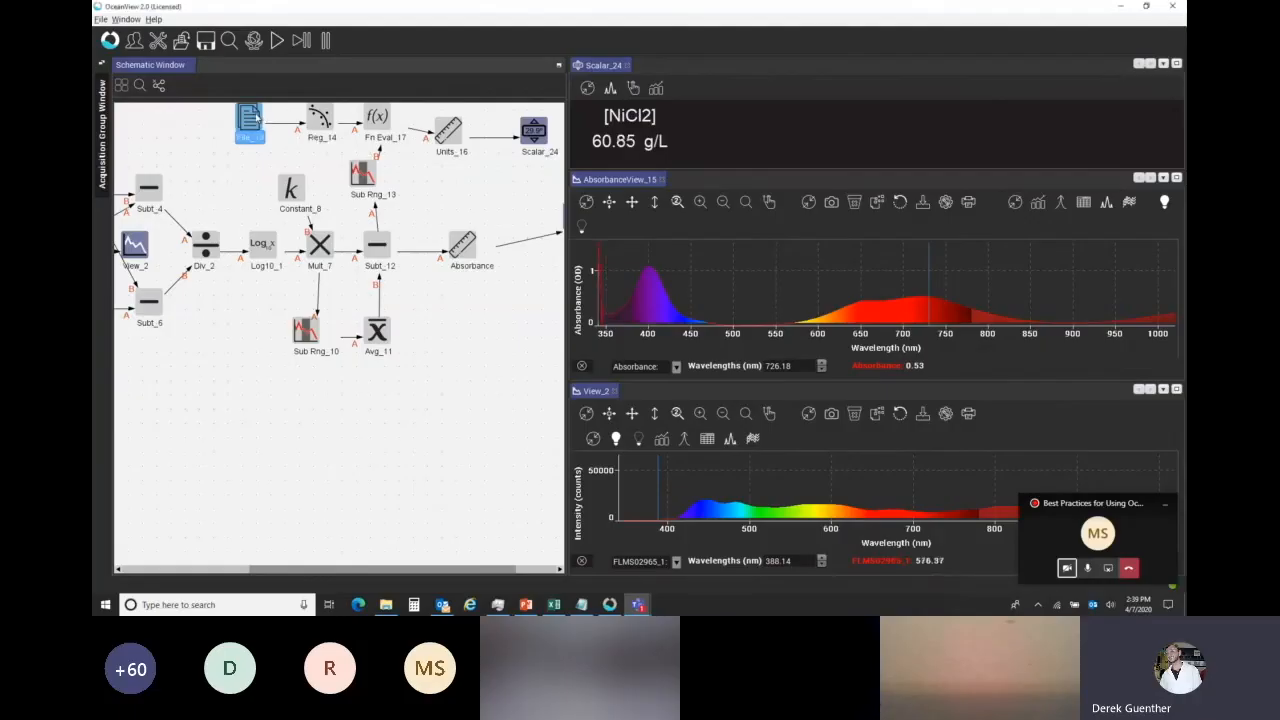
click(740, 396)
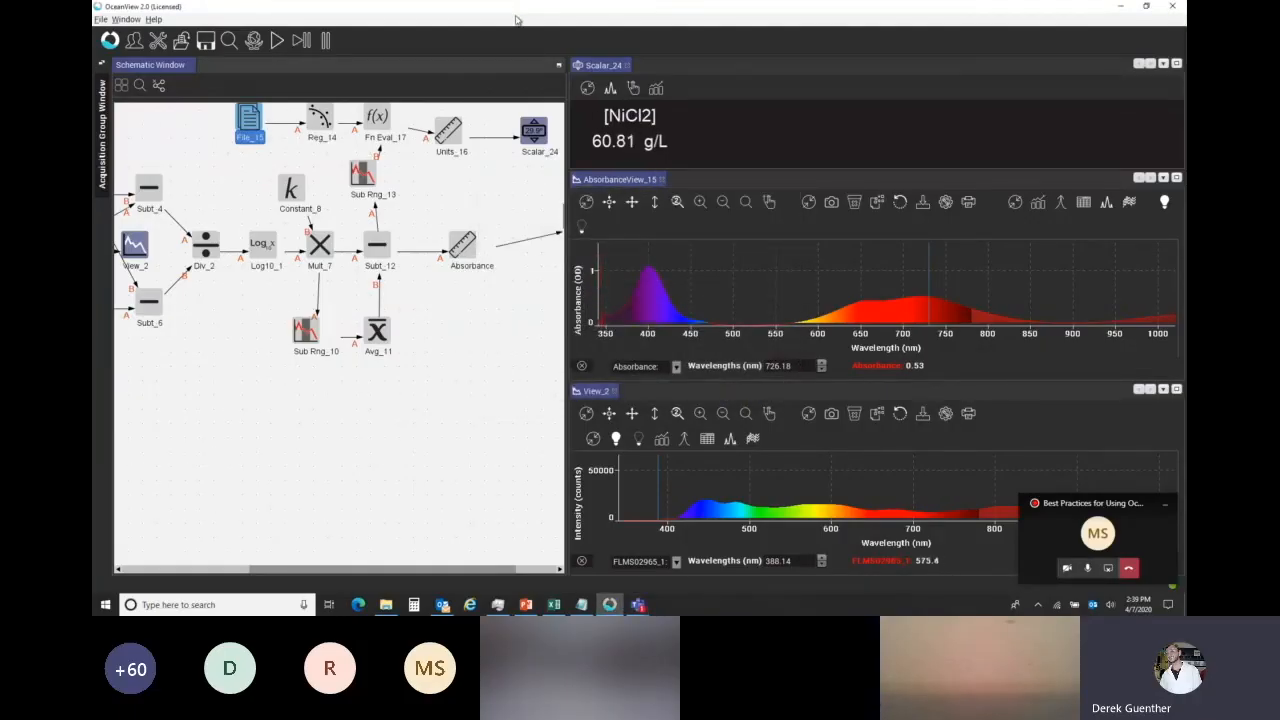
drag(400, 568, 446, 553)
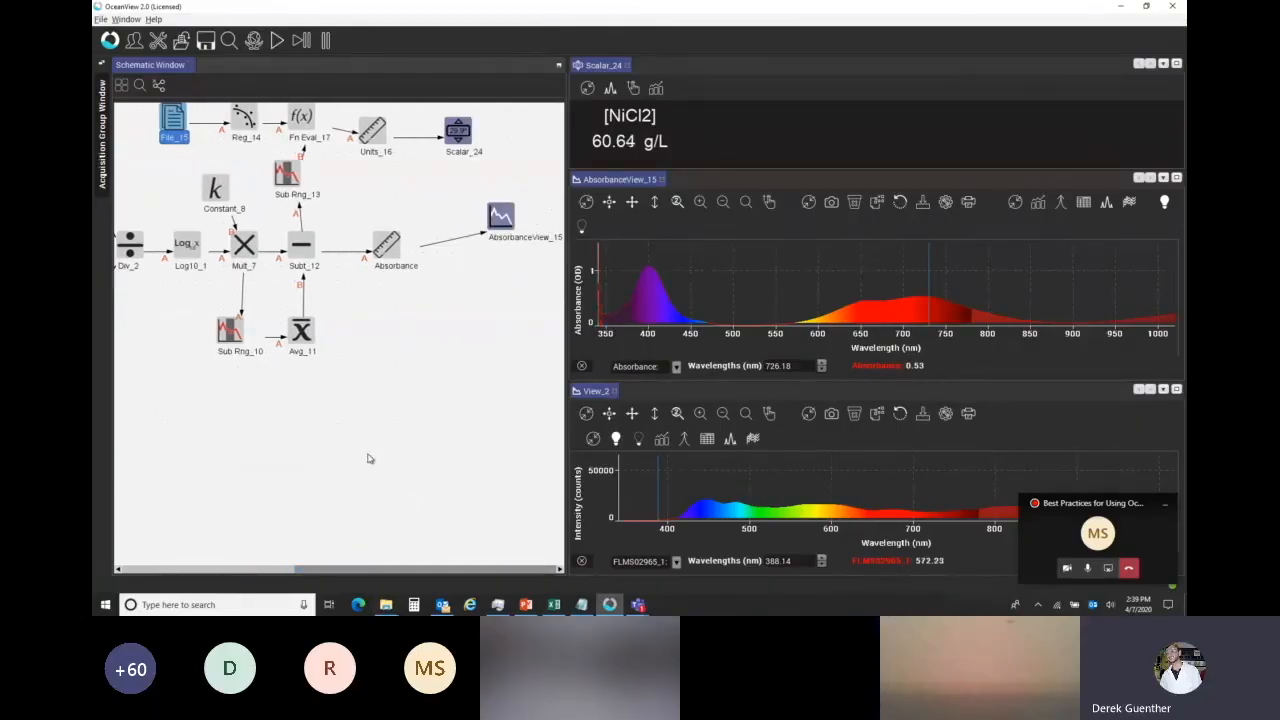